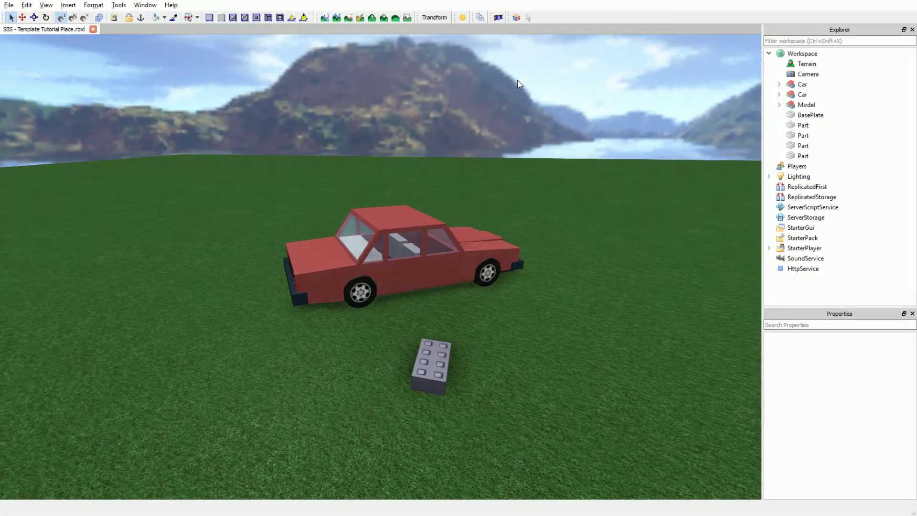
Open the building plugin's tools and move the red car on the grass along the world axes with MoveAxis.
click(516, 17)
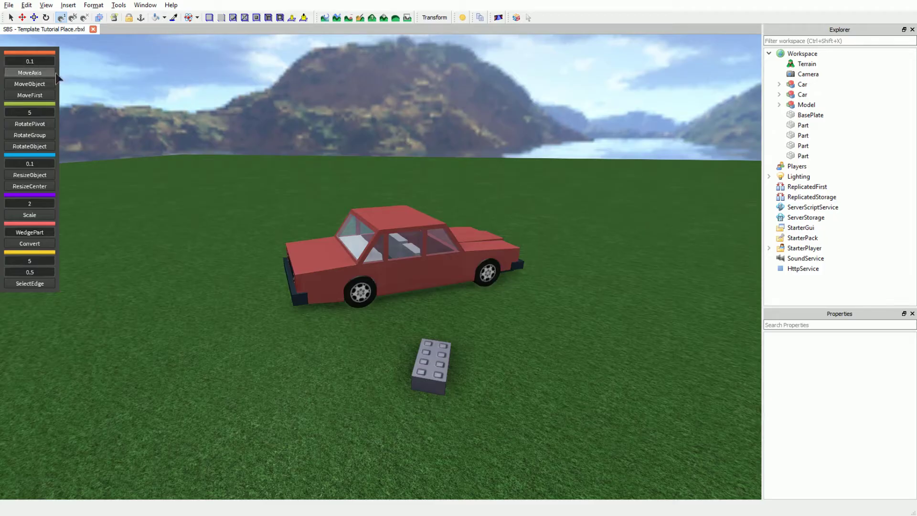
click(387, 262)
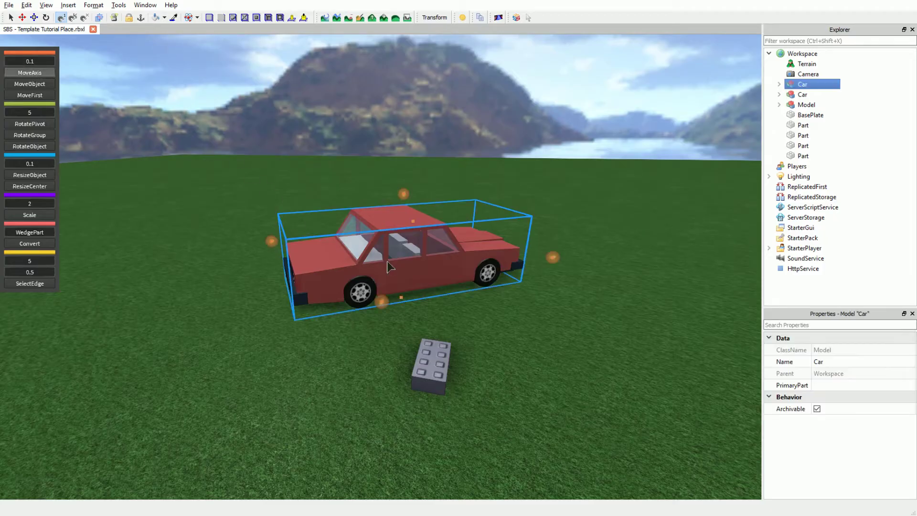
right_drag(387, 262, 387, 261)
scroll(388, 261, down, 4)
mouse_move(447, 210)
mouse_down()
mouse_move(519, 247)
mouse_move(443, 207)
mouse_up()
drag(299, 218, 355, 274)
Move the brick ring by 0.8 and the single grey brick by 0.2 along the world axes with MoveAxis.
click(531, 360)
mouse_move(585, 341)
mouse_down()
mouse_move(586, 315)
mouse_move(581, 347)
mouse_up()
click(321, 267)
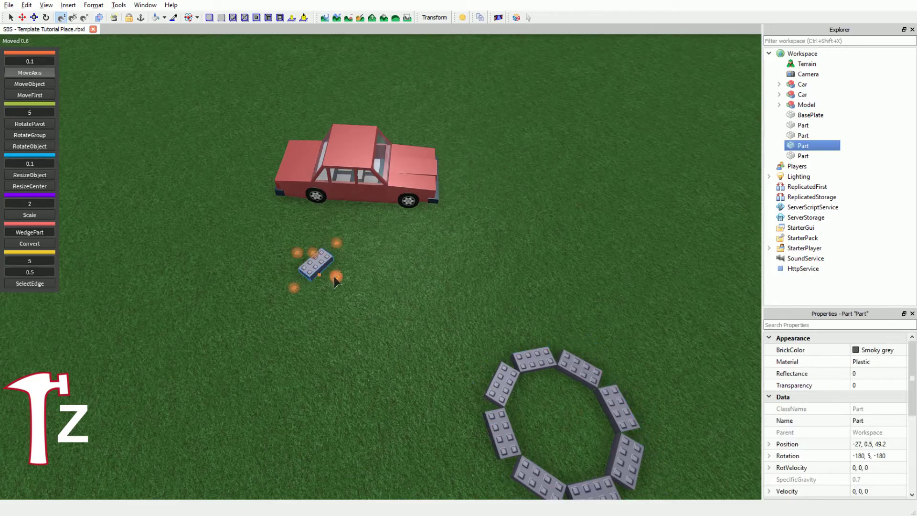
mouse_move(337, 277)
mouse_down()
mouse_move(356, 292)
mouse_move(334, 276)
mouse_up()
Rotate the red car in quarter turns back to its original heading and move it by 1 with MoveAxis.
click(354, 166)
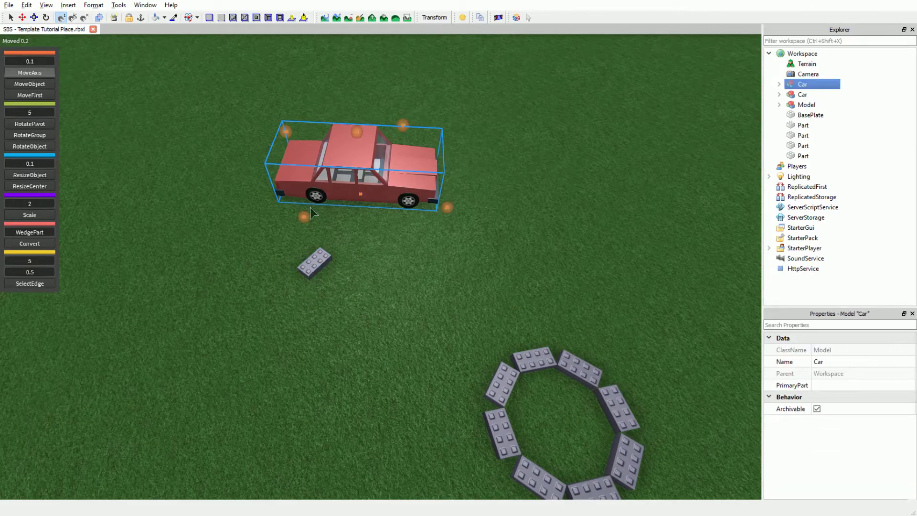
key(ctrl+r)
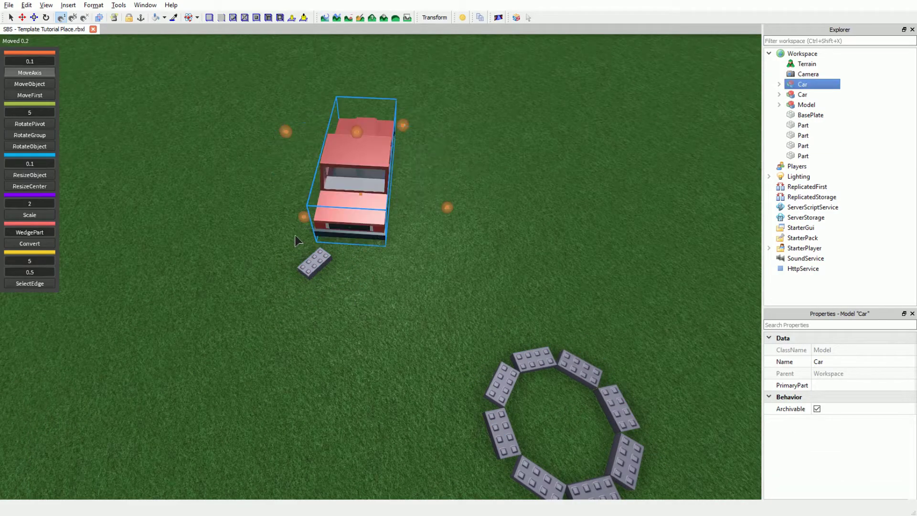
key(ctrl+r)
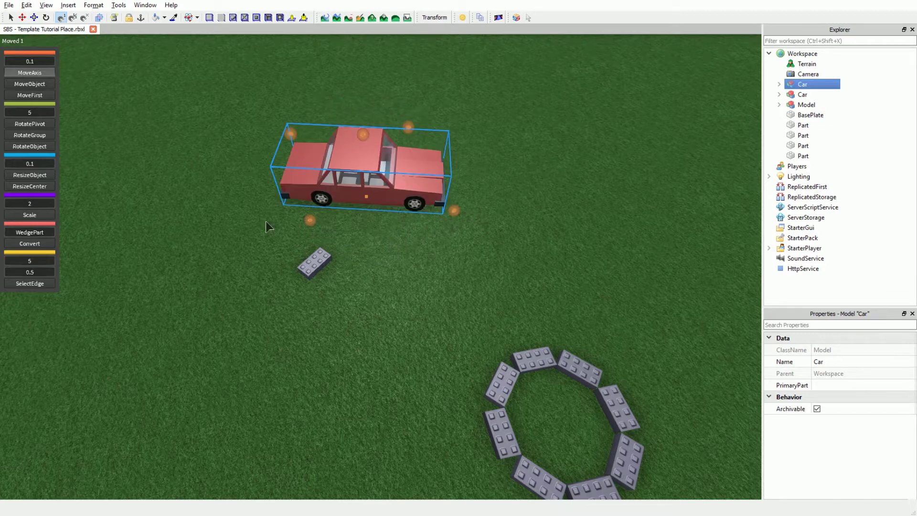
Move the single grey brick by 1.4 along its own axis with MoveObject.
click(29, 84)
click(308, 262)
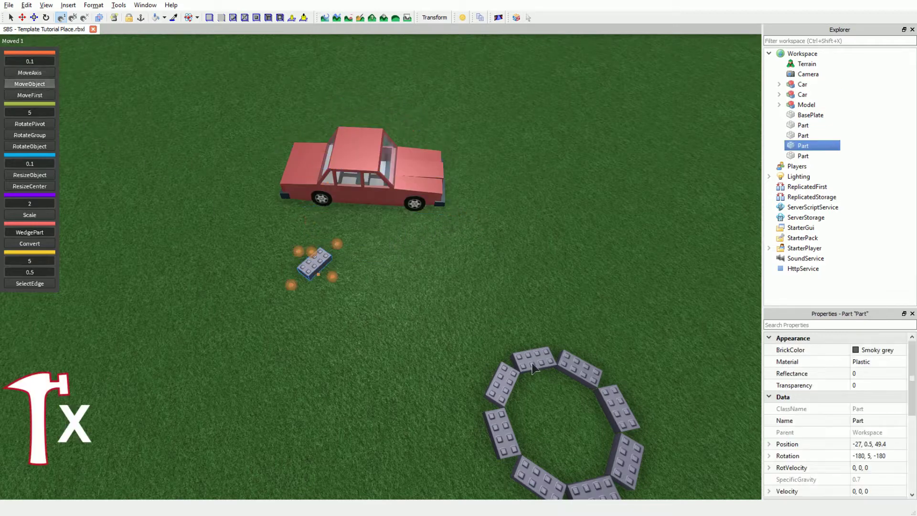
mouse_move(333, 277)
mouse_down()
mouse_move(373, 313)
mouse_move(342, 282)
mouse_up()
Move every brick of the ring inward by 2 along its own axis with MoveObject, closing the octagon.
click(535, 364)
key(f)
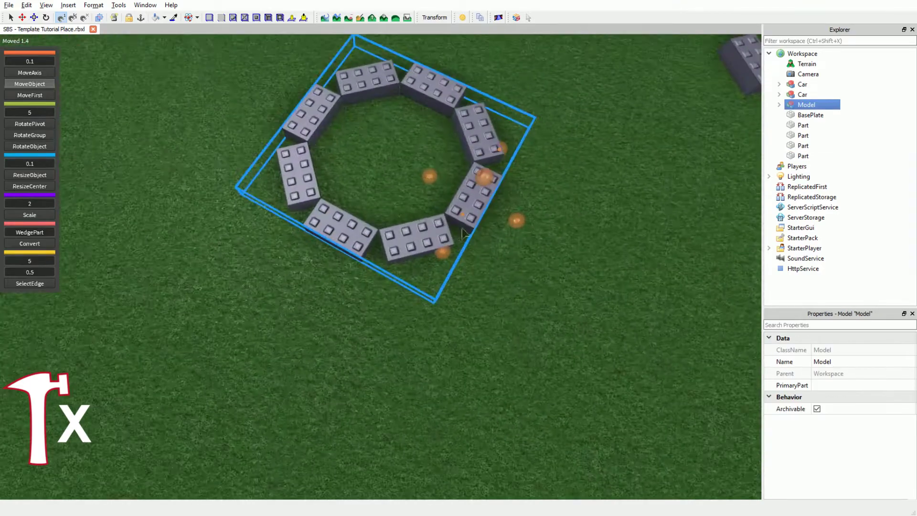
drag(429, 176, 408, 150)
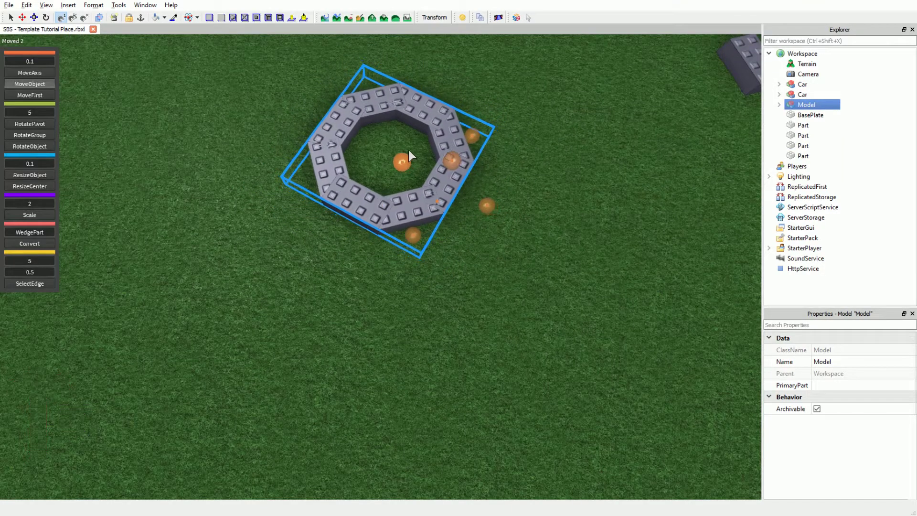
right_drag(409, 150, 408, 150)
key(s)
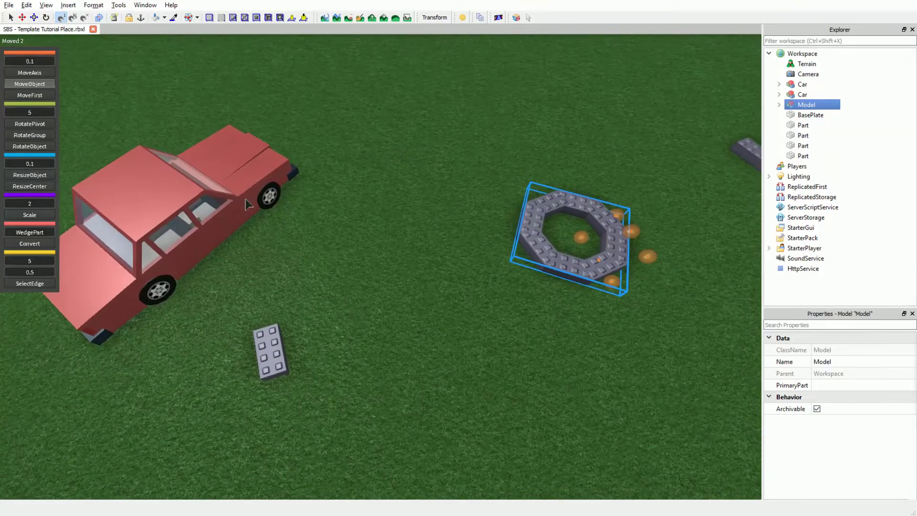
Try to move the red car's parts individually along their own axes with MoveObject.
click(199, 190)
key(f)
key(s)
right_drag(439, 372, 439, 373)
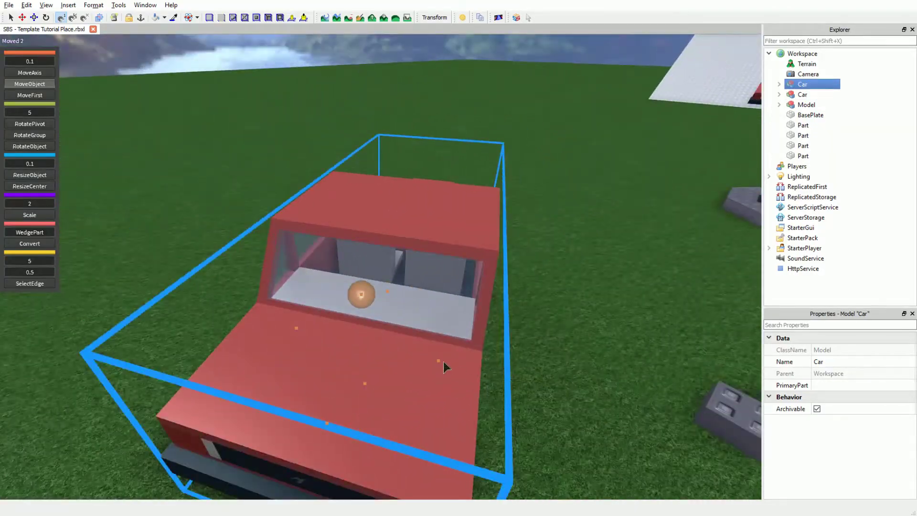
mouse_move(438, 367)
mouse_down()
mouse_move(689, 409)
mouse_move(436, 374)
mouse_up()
key(s)
key(d)
right_drag(436, 374, 435, 374)
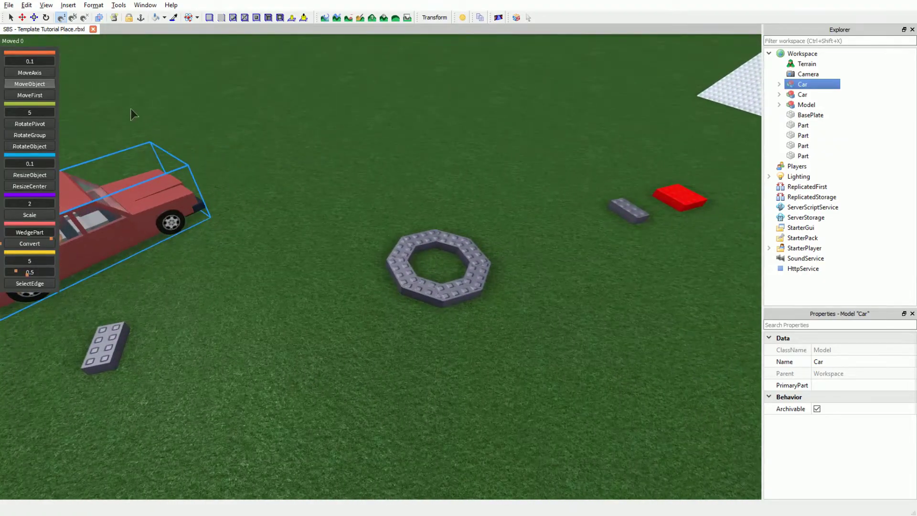
Move the whole brick ring by 1.8 along its first brick's axis with MoveFirst.
click(44, 96)
click(105, 334)
click(466, 306)
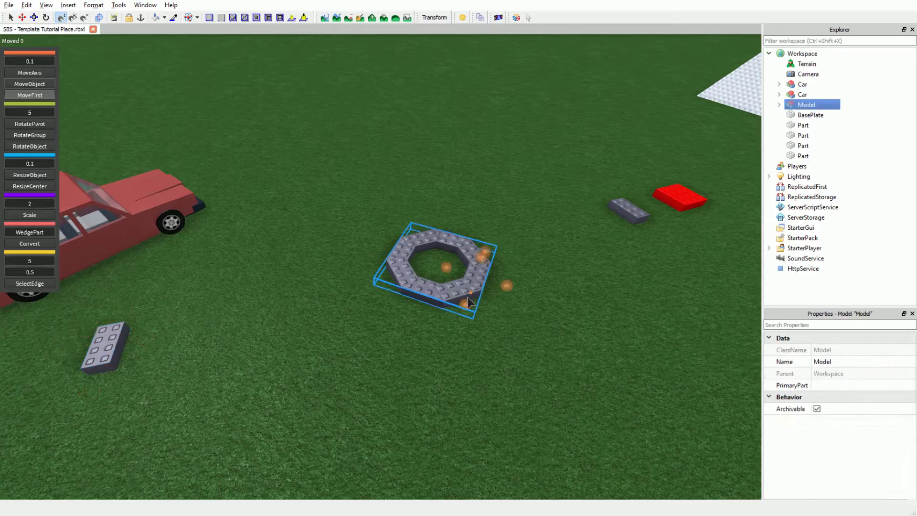
drag(468, 312, 485, 291)
Move the whole red car by 1.2 along its first part's axis with MoveFirst.
click(122, 235)
key(a)
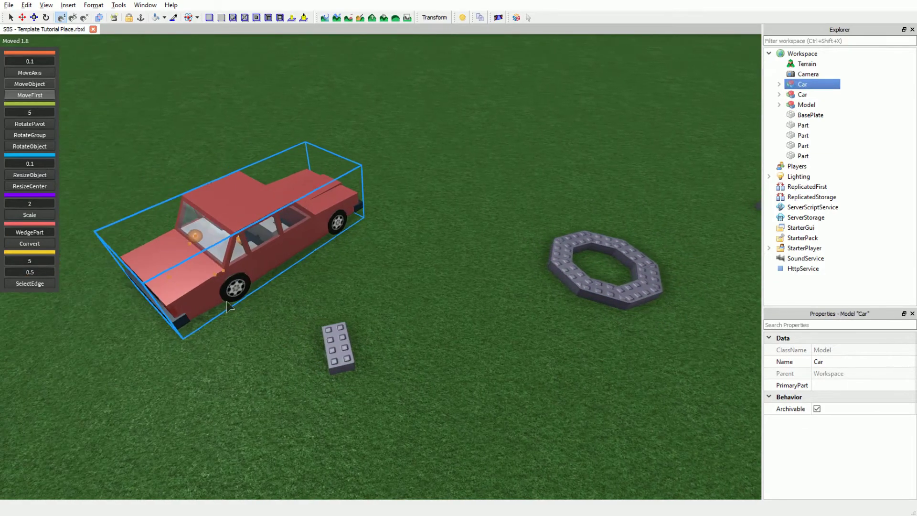
drag(236, 240, 266, 262)
right_drag(266, 258, 266, 258)
Place the red car's move handles on a brick of the ring and move the car by 25 along that brick's axis.
key(d)
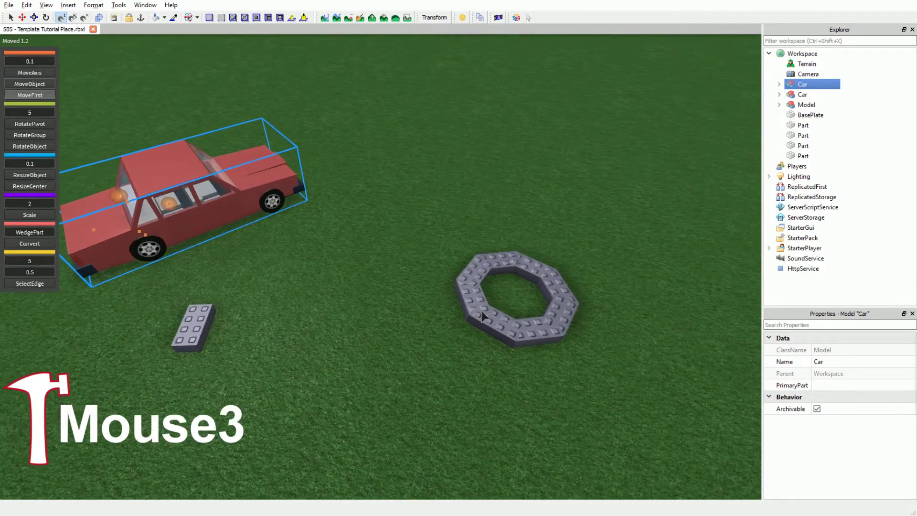
middle_click(493, 322)
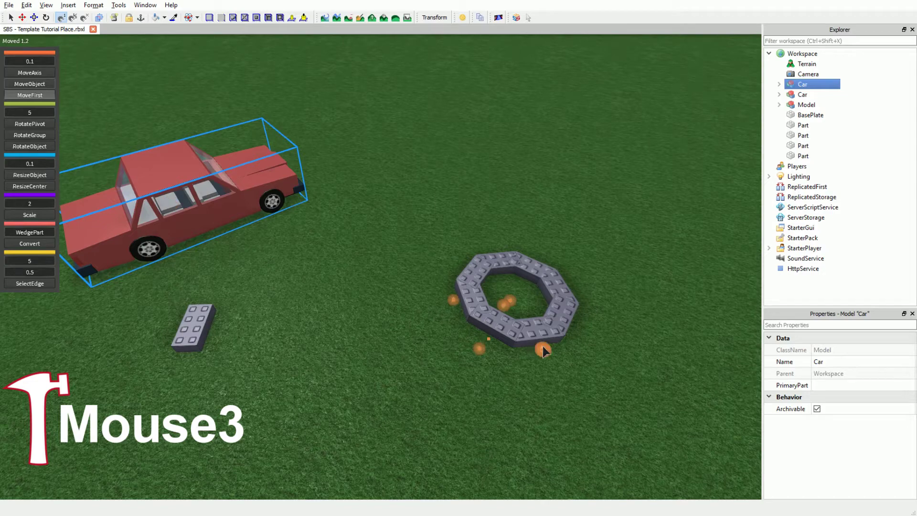
drag(543, 346, 748, 428)
right_drag(748, 428, 749, 428)
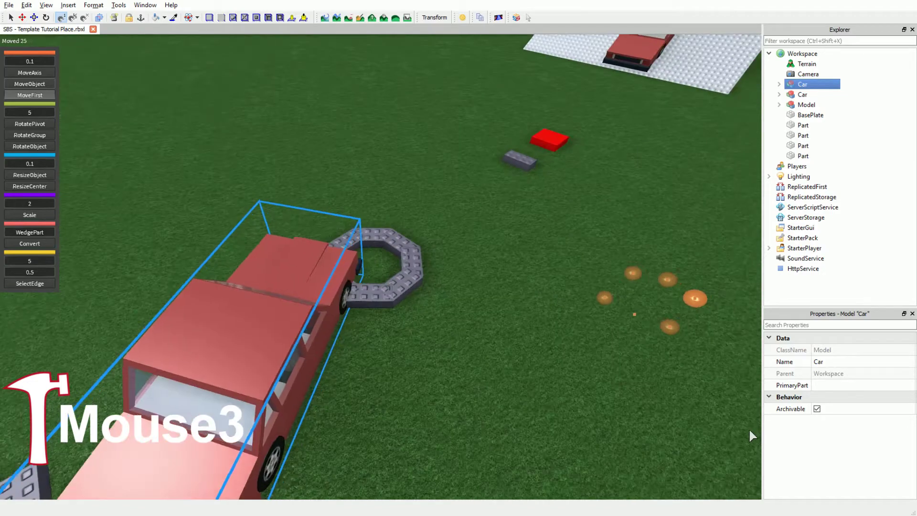
Reposition the red car using the handles aligned to the ring brick, with moves of 10.5 and 5.4.
drag(748, 428, 530, 412)
middle_drag(532, 419, 541, 400)
scroll(540, 395, down, 2)
drag(526, 353, 572, 291)
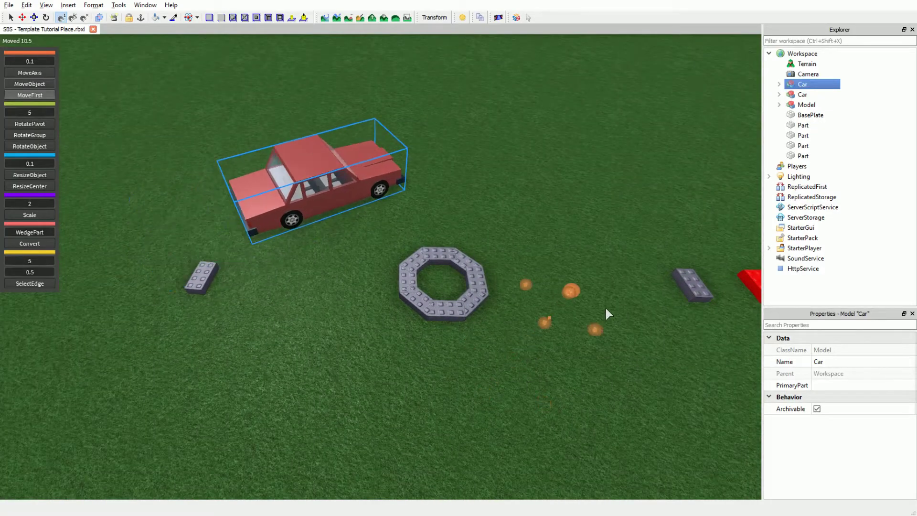
drag(601, 334, 528, 333)
right_drag(527, 334, 509, 327)
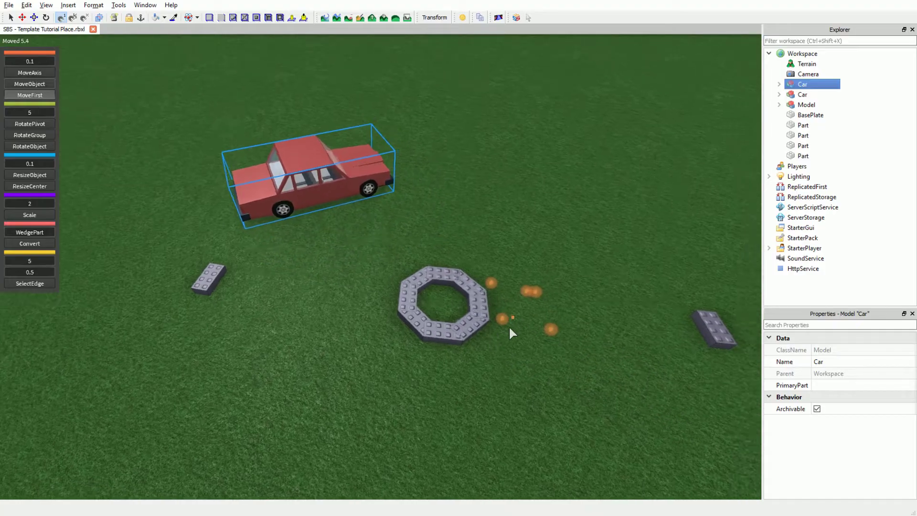
key(d)
right_drag(372, 273, 384, 274)
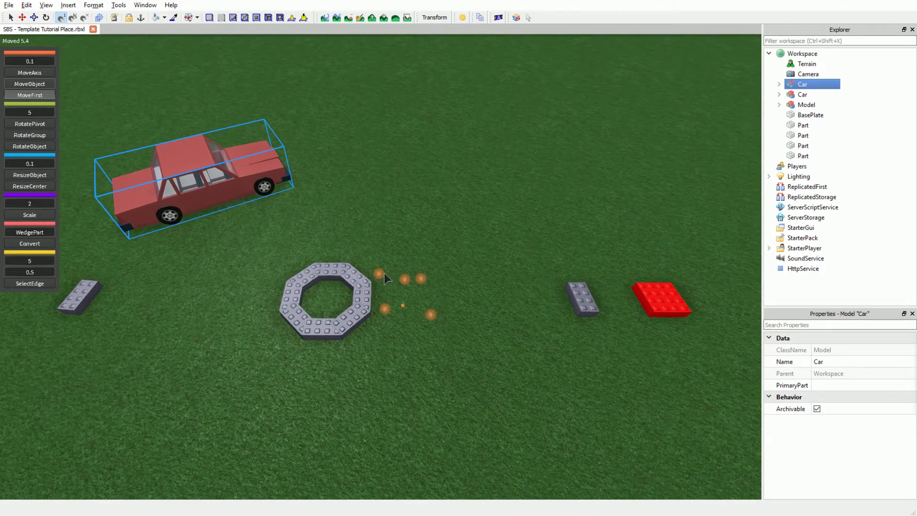
Rotate the red car 30 degrees about the vertical axis with RotatePivot.
click(32, 125)
right_drag(400, 224, 401, 223)
key(a)
key(a)
mouse_move(286, 233)
right_down()
mouse_move(297, 230)
mouse_move(282, 230)
right_up()
key(w)
key(s)
mouse_move(234, 286)
mouse_down()
mouse_move(247, 342)
mouse_move(248, 279)
mouse_up()
right_drag(275, 300, 289, 306)
key(s)
drag(309, 238, 283, 254)
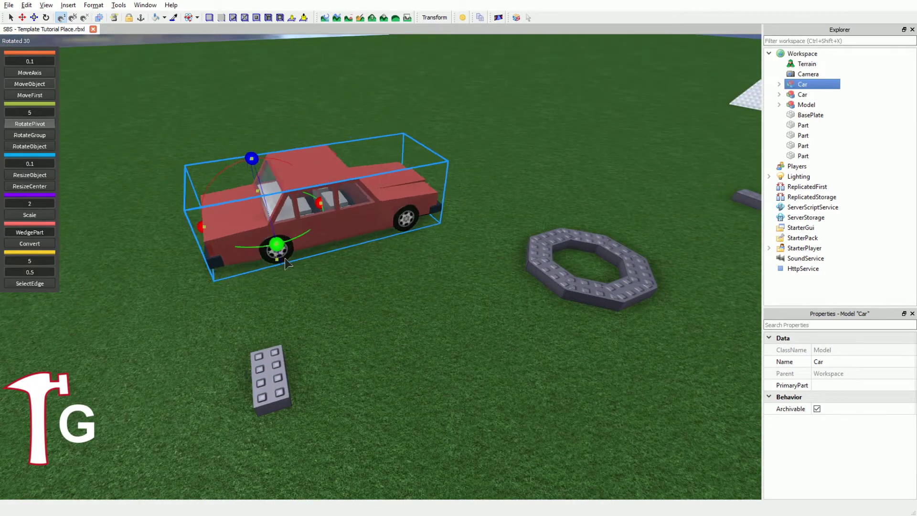
right_drag(284, 256, 284, 257)
Set the ramp as the rotation pivot for the car standing on it and rotate that car 360 degrees.
key(w)
key(d)
click(331, 251)
key(w)
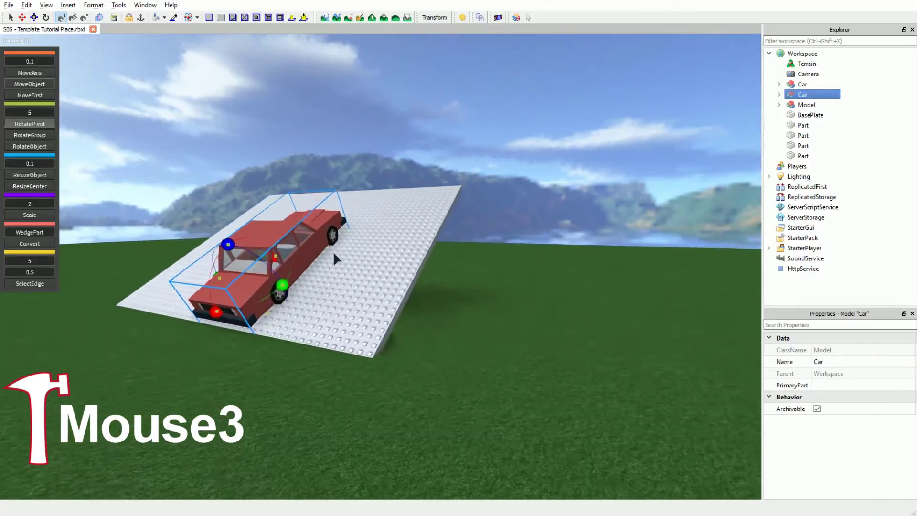
middle_click(359, 230)
right_drag(359, 230, 359, 231)
key(d)
scroll(359, 230, down, 5)
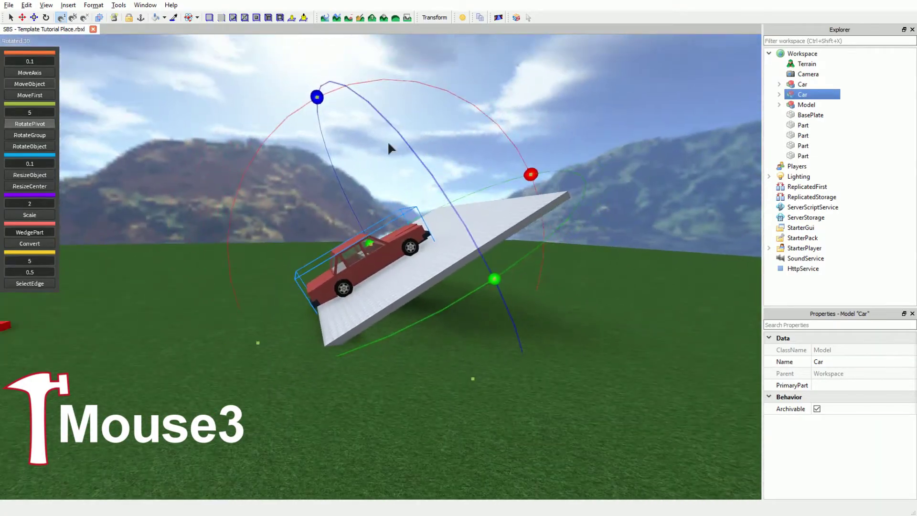
drag(529, 175, 433, 235)
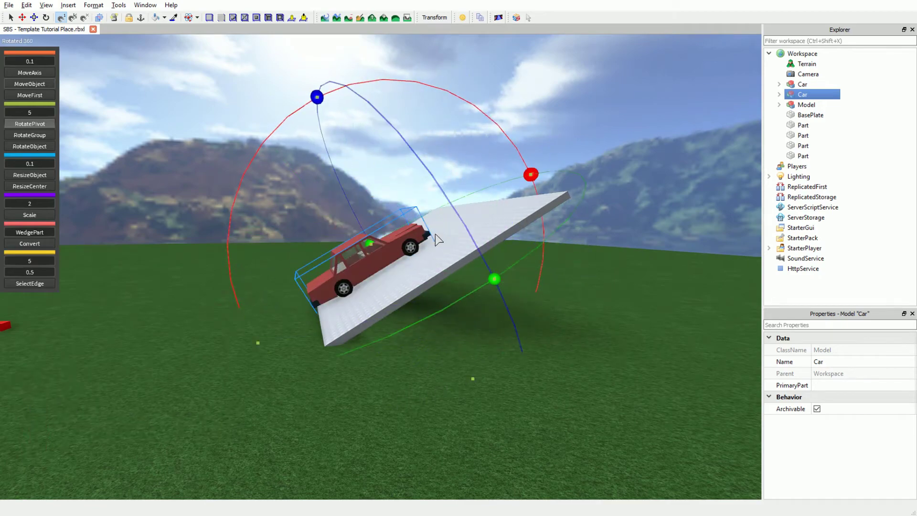
Select the grey brick beside the red block and place its rotation pivot on the red block.
key(w)
right_drag(434, 235, 433, 236)
click(298, 361)
key(w)
right_drag(298, 360, 308, 343)
key(e)
right_click(377, 200)
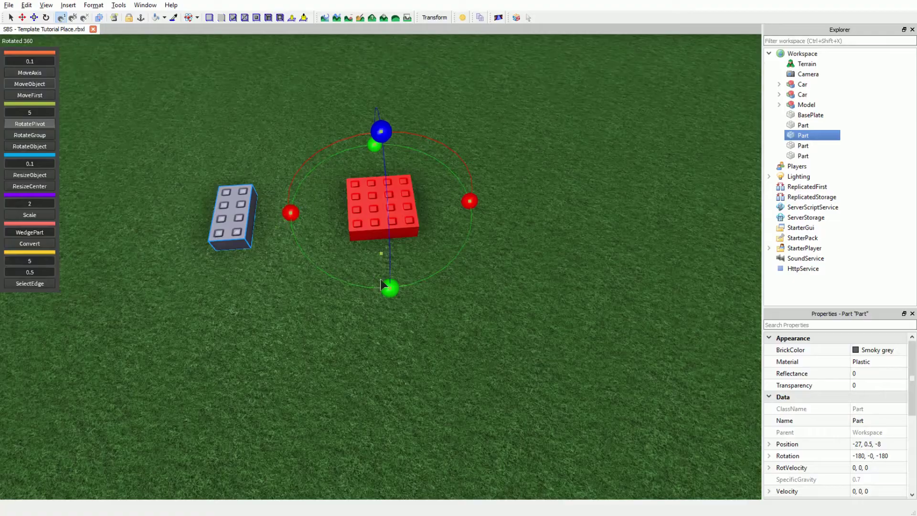
Clone the grey brick repeatedly while rotating it 185 degrees around the red block, forming an arc of bricks.
key(ctrl+d)
drag(390, 288, 338, 38)
key(ctrl+d)
key(ctrl+d)
key(shift+c)
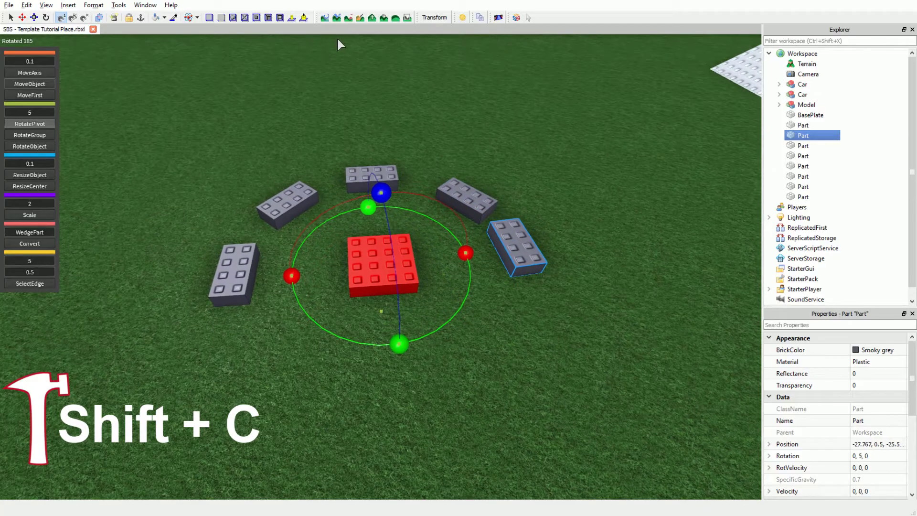
key(shift+c)
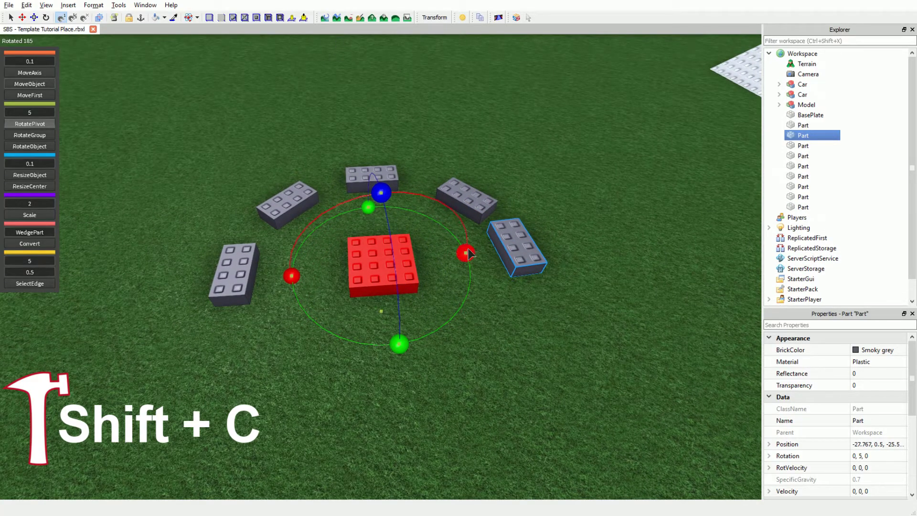
click(545, 267)
right_drag(545, 267, 504, 268)
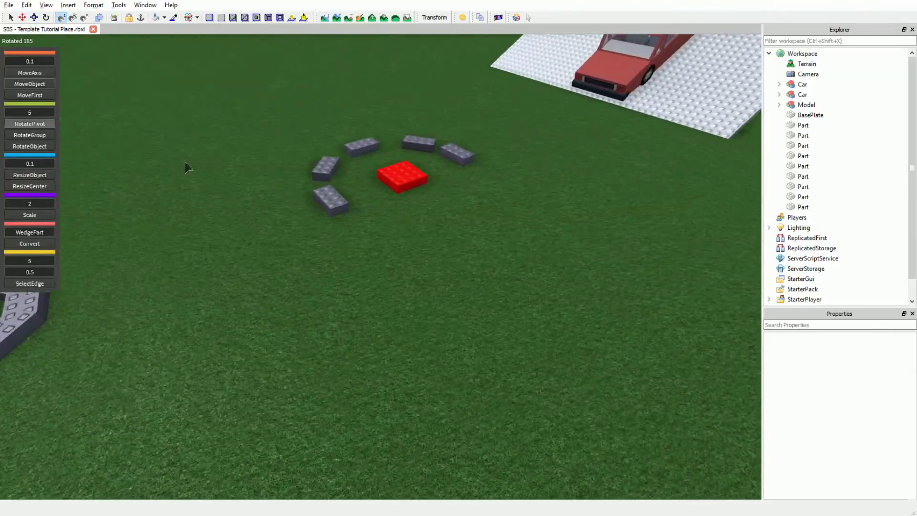
Rotate the selected models as whole groups around their centres with RotateGroup, including a 30-degree turn.
click(15, 136)
right_drag(296, 188, 296, 188)
right_drag(434, 191, 256, 145)
click(255, 144)
key(f)
drag(342, 456, 421, 437)
click(281, 221)
drag(185, 269, 258, 250)
right_drag(259, 251, 317, 294)
key(s)
Rotate each brick of the ring 360 degrees individually with RotateObject.
click(260, 356)
click(279, 268)
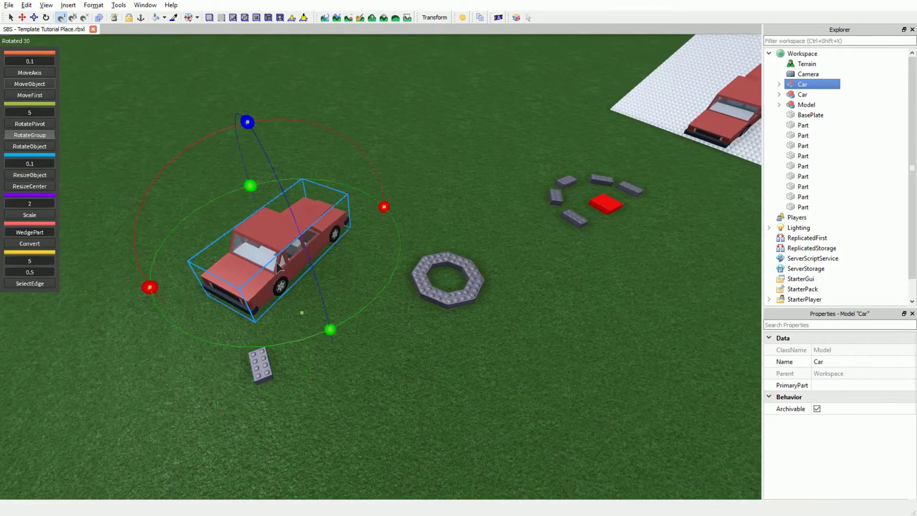
click(423, 279)
click(295, 237)
key(d)
right_drag(294, 236, 295, 238)
scroll(296, 244, up, 2)
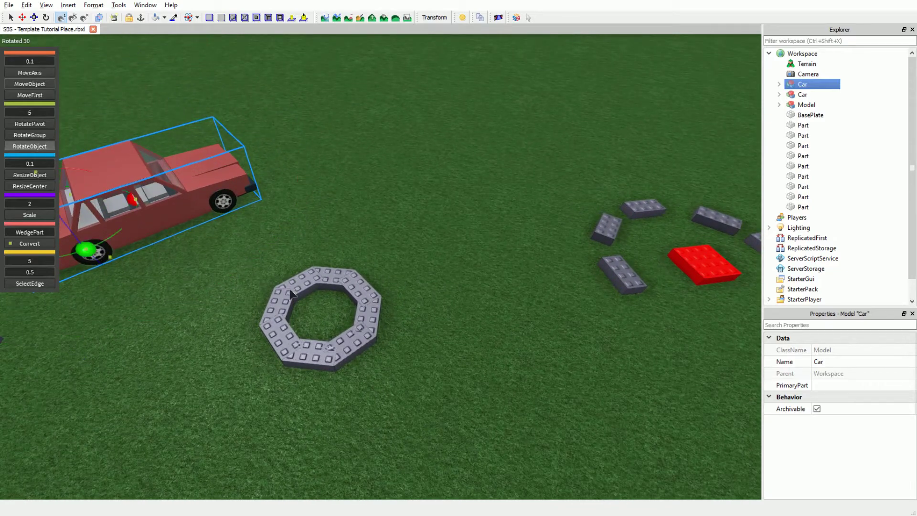
click(293, 293)
scroll(364, 296, up, 5)
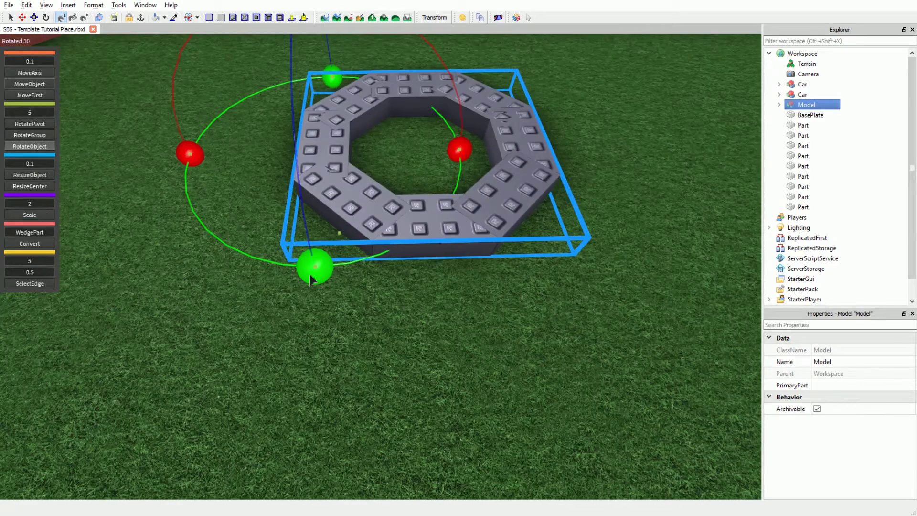
mouse_move(310, 279)
mouse_down()
mouse_move(418, 260)
mouse_move(468, 234)
mouse_move(309, 286)
mouse_move(477, 270)
mouse_move(385, 296)
mouse_move(323, 287)
mouse_move(307, 273)
mouse_up()
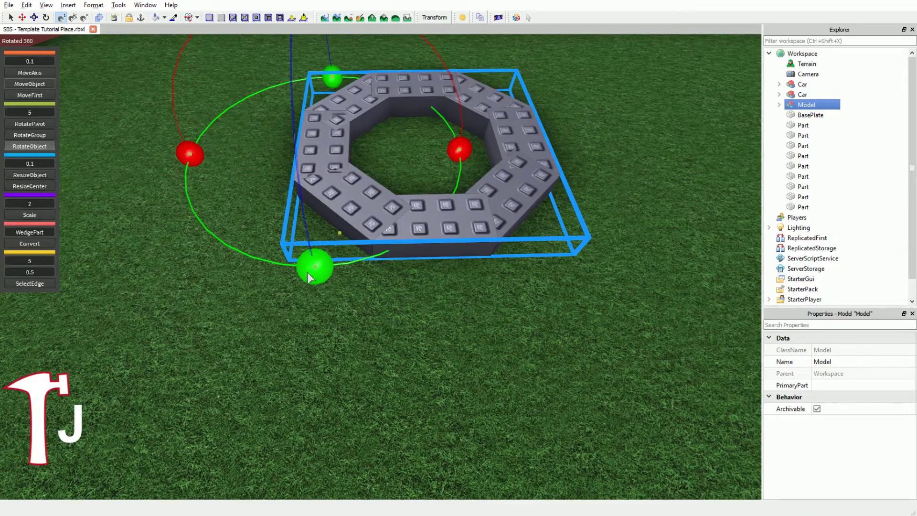
scroll(308, 272, down, 5)
Try to rotate the red car's parts individually by 5 degrees with RotateObject.
right_drag(307, 272, 286, 268)
click(319, 244)
mouse_move(342, 238)
mouse_down()
mouse_move(324, 256)
mouse_move(260, 276)
mouse_move(334, 262)
mouse_move(348, 239)
mouse_up()
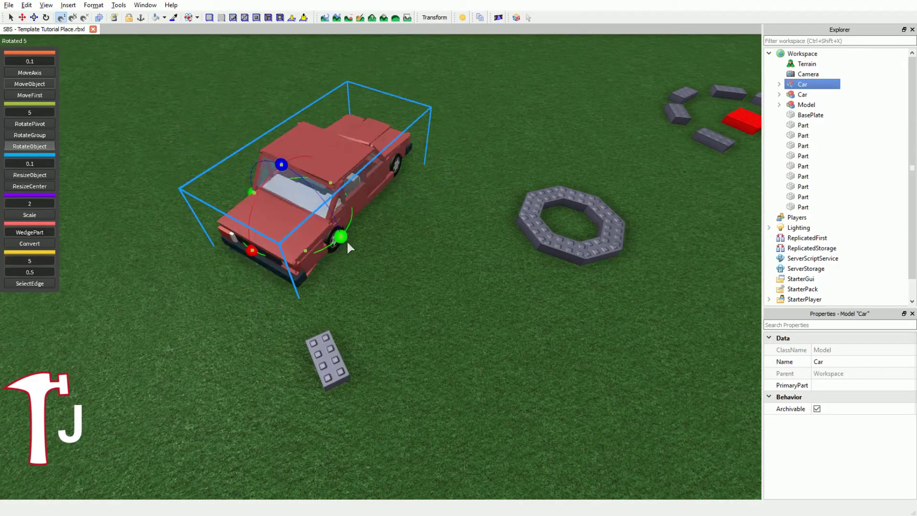
Try to rotate the single grey brick in front of the car about its vertical axis with RotateObject.
click(332, 352)
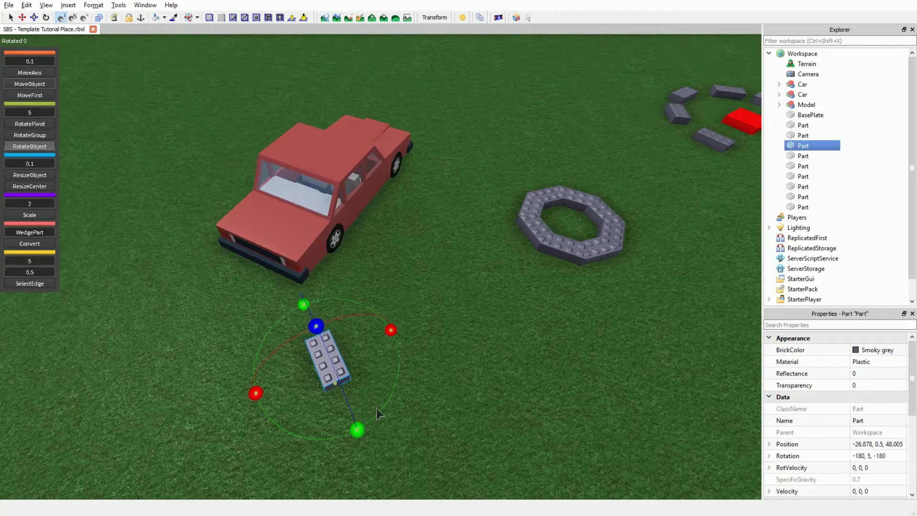
mouse_move(357, 429)
mouse_down()
mouse_move(387, 371)
mouse_move(352, 420)
mouse_up()
right_drag(352, 420, 336, 391)
key(d)
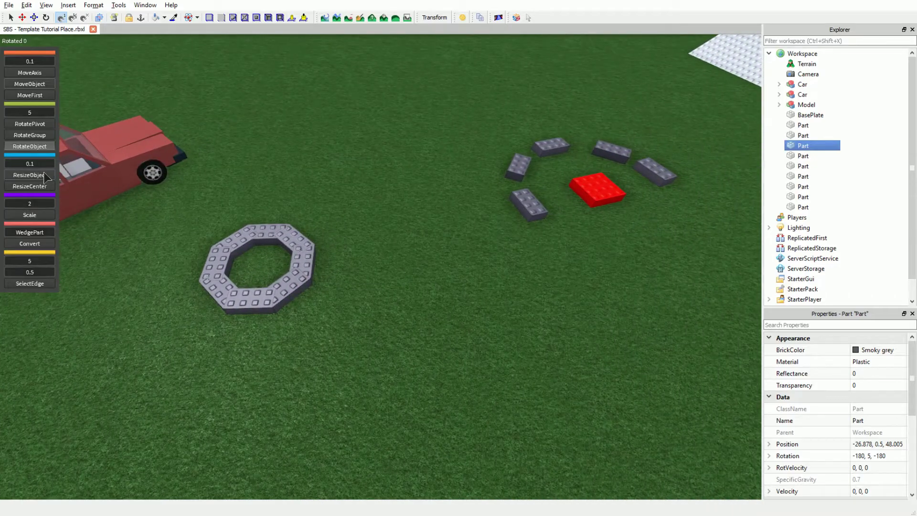
Select the brick ring, pick a point on its outer edge with SelectEdge, and rotate the ring about that point.
click(46, 285)
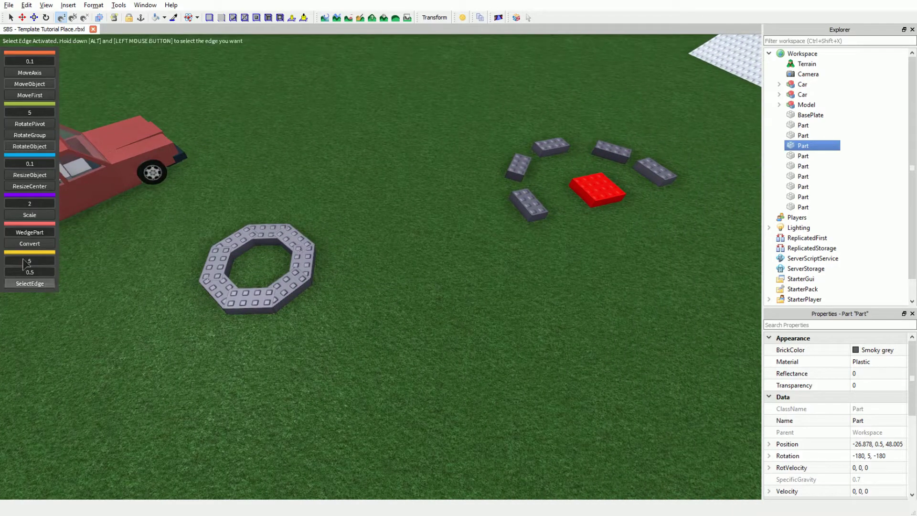
key(w)
right_drag(308, 250, 308, 251)
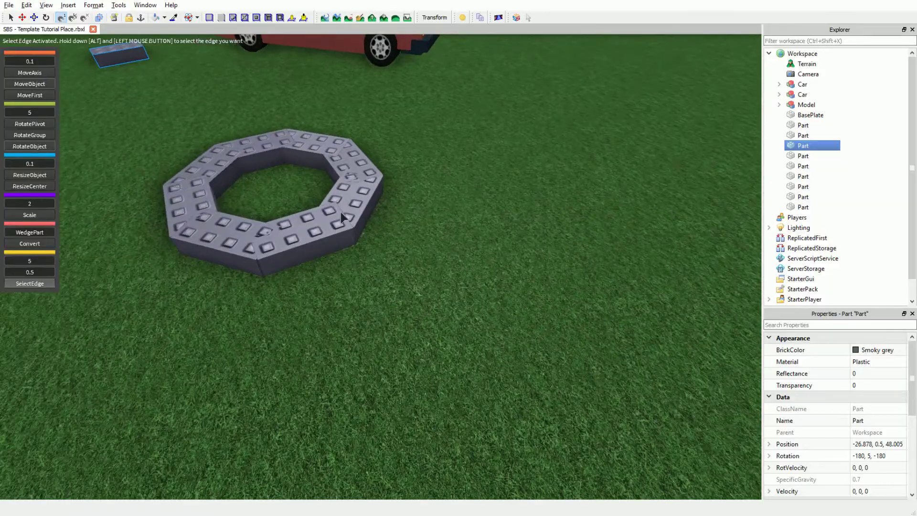
click(357, 196)
right_drag(357, 197, 357, 196)
key(d)
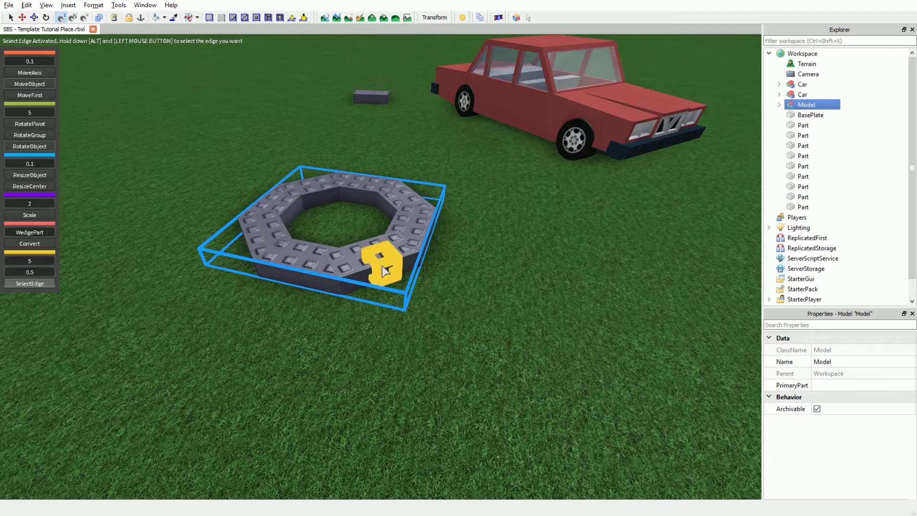
alt+click(381, 265)
key(w)
right_drag(382, 266, 382, 267)
key(s)
drag(330, 291, 348, 255)
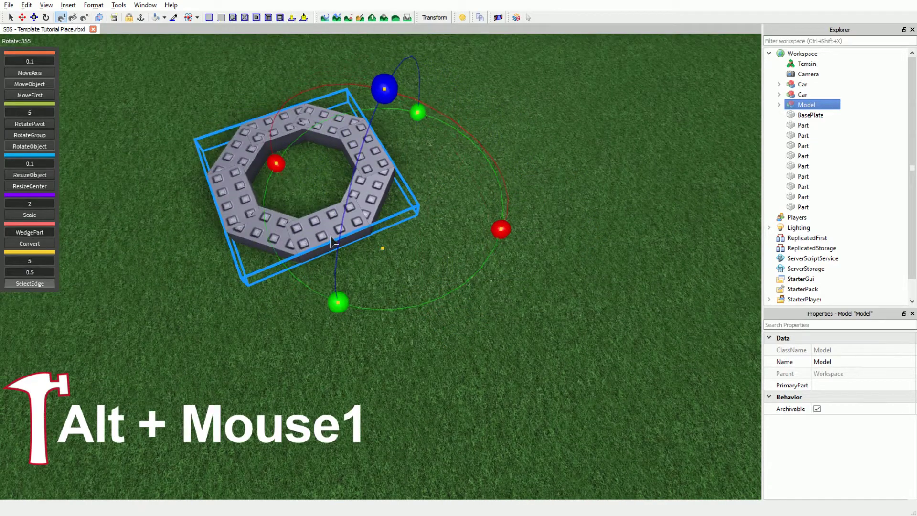
Clear the picked edge point, pick one on the ring's outer edge again, and rotate the ring around it on different axes.
alt+click(331, 242)
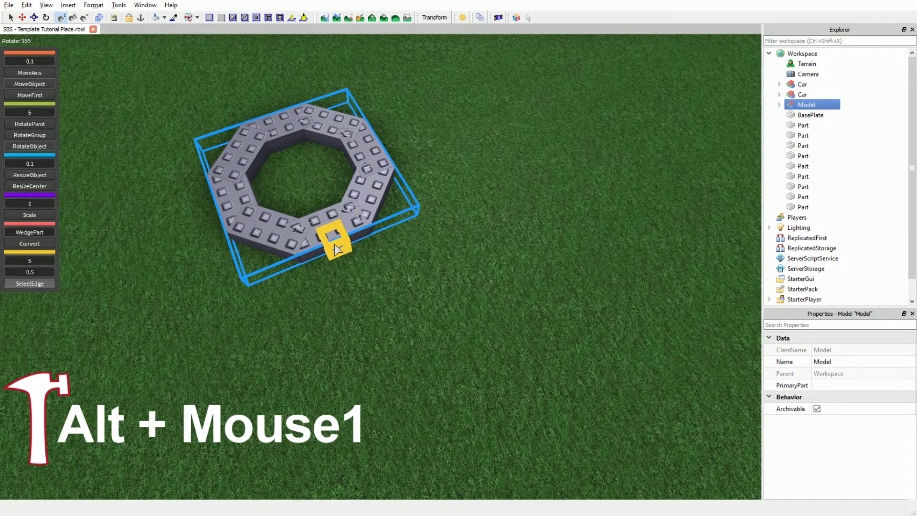
alt+click(335, 247)
drag(443, 192, 396, 180)
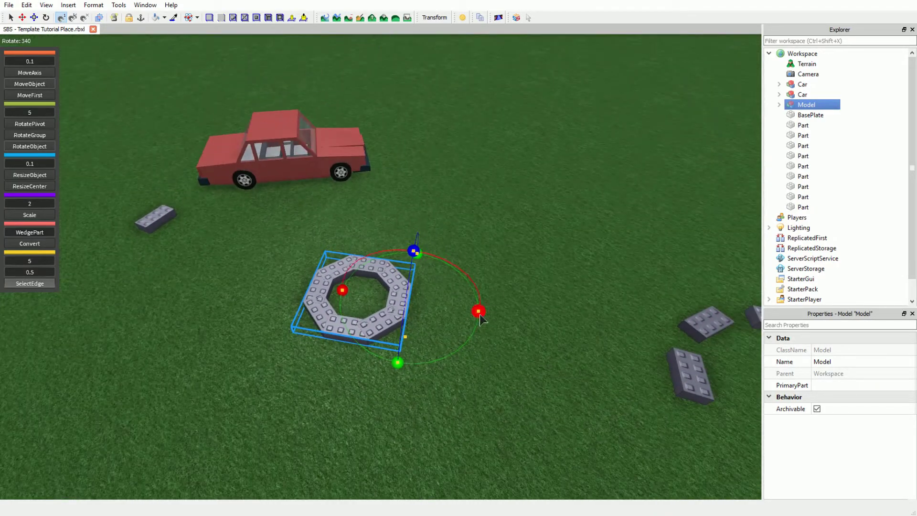
drag(479, 314, 393, 286)
Extend all bricks of the ring outward together by about 1.6 with ResizeObject.
click(49, 176)
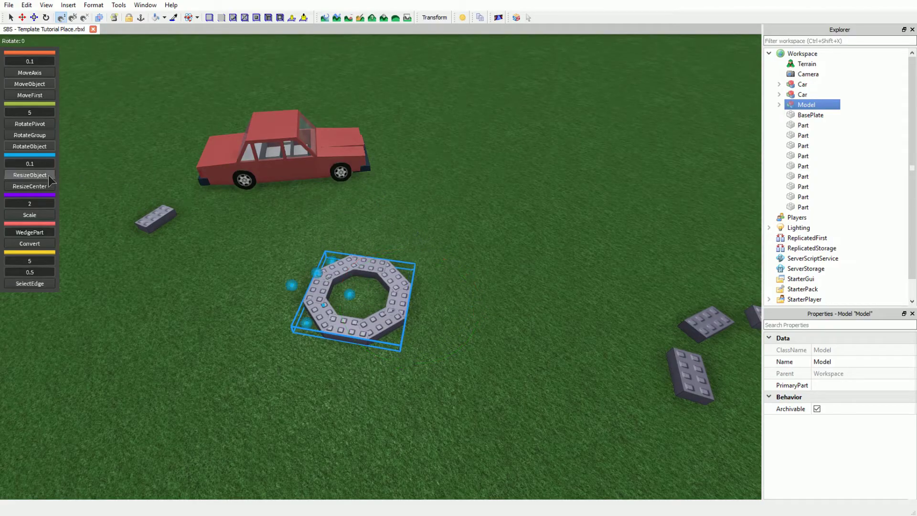
scroll(252, 208, up, 5)
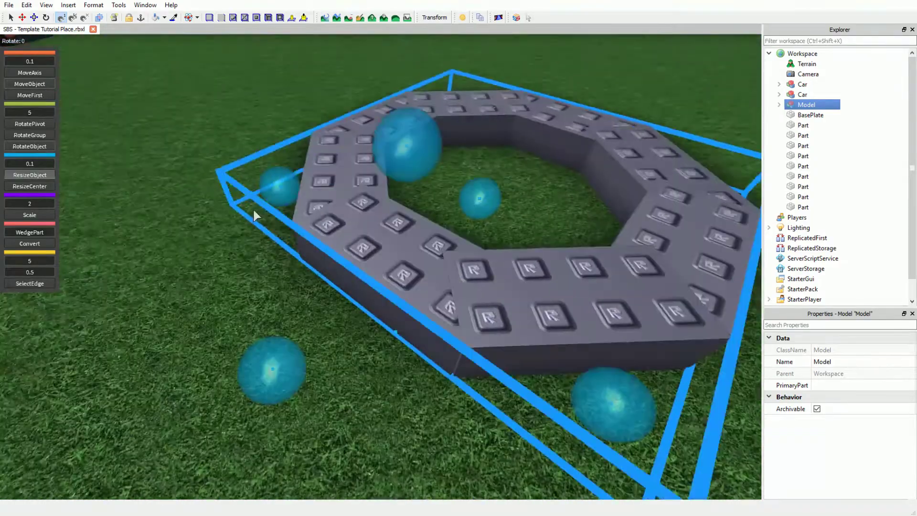
scroll(253, 208, down, 5)
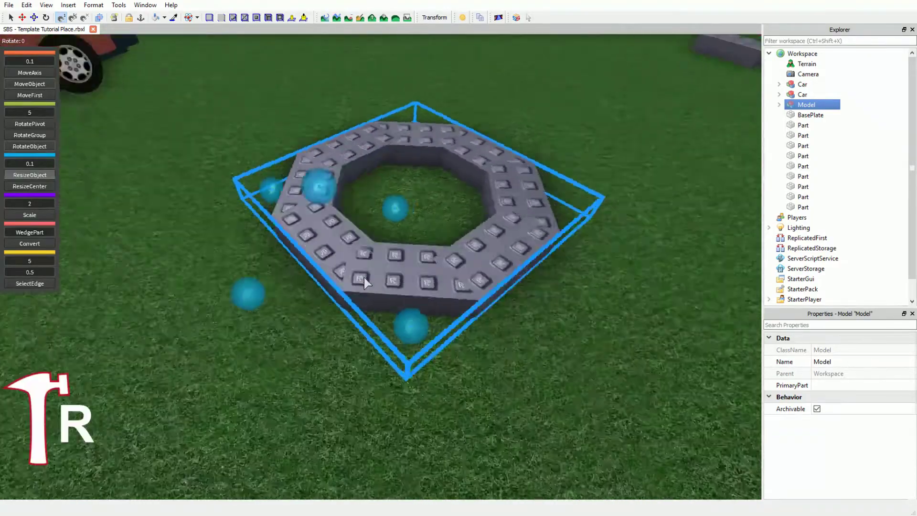
drag(289, 213, 222, 221)
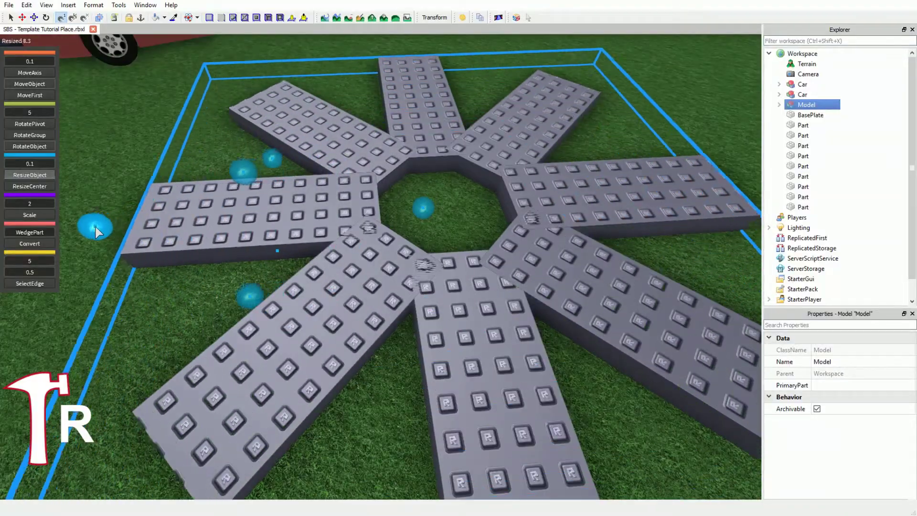
drag(427, 221, 389, 217)
scroll(388, 215, down, 4)
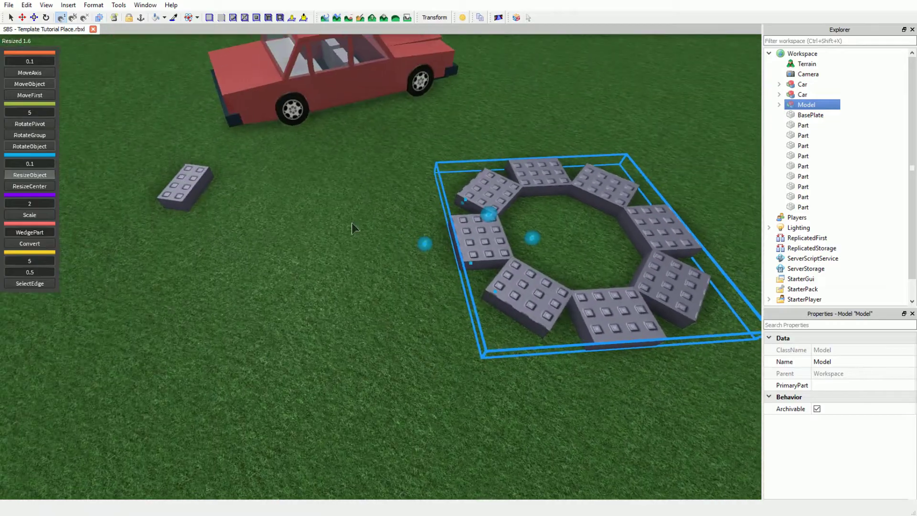
Resize the single grey brick in front of the red car along its side with ResizeObject.
click(186, 189)
drag(221, 194, 251, 197)
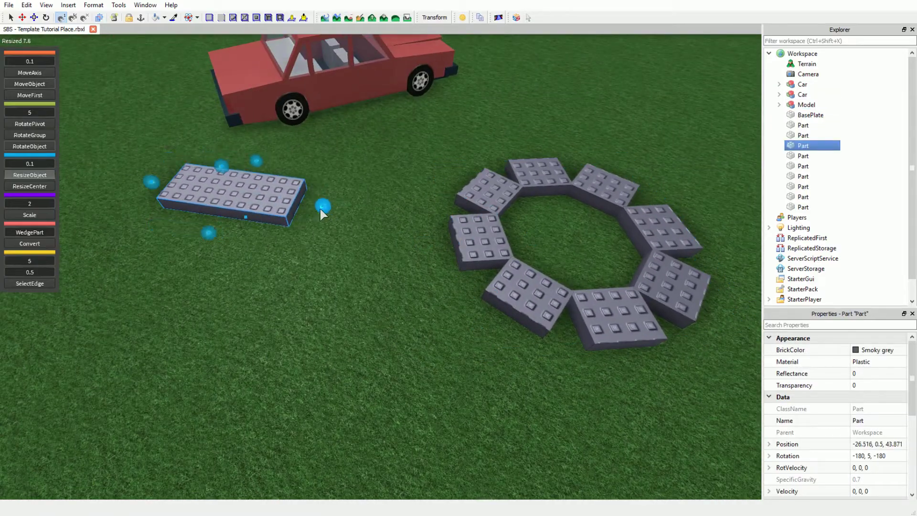
right_drag(270, 205, 290, 356)
click(286, 277)
drag(275, 388, 272, 424)
right_drag(272, 424, 205, 179)
Try to resize the red car with ResizeObject.
scroll(237, 167, down, 4)
click(237, 167)
scroll(390, 223, up, 4)
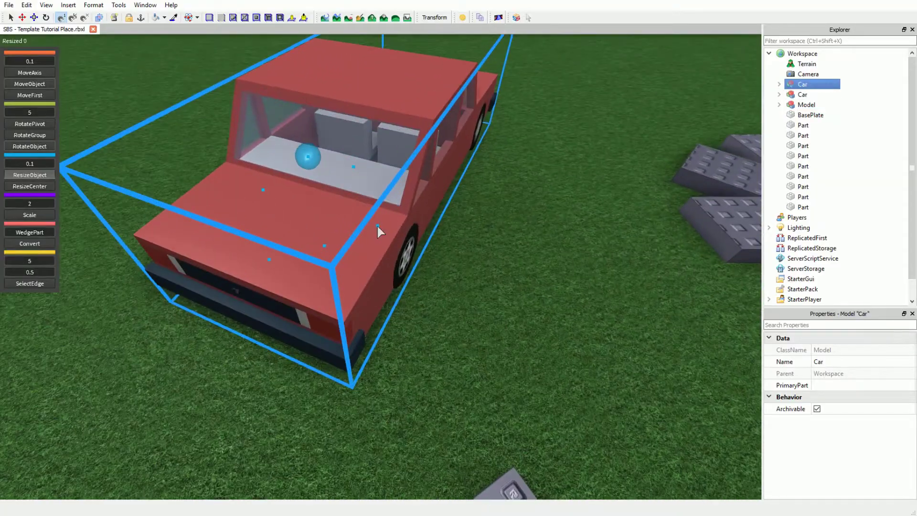
drag(377, 225, 368, 252)
key(d)
Widen all bricks of the ring from their centres with ResizeCenter to close the gaps between them.
click(46, 185)
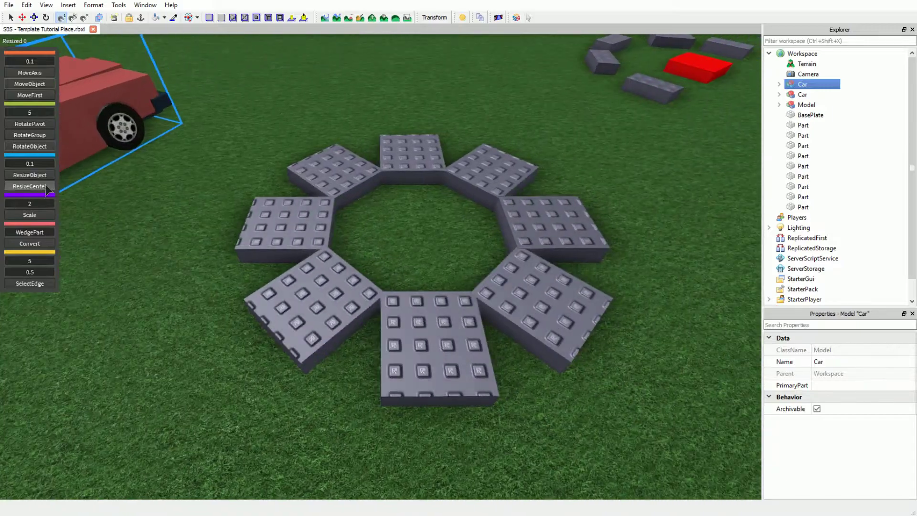
click(445, 353)
drag(373, 364, 431, 379)
key(d)
right_drag(431, 379, 431, 379)
mouse_move(390, 254)
mouse_down()
mouse_move(440, 254)
mouse_move(386, 269)
mouse_up()
Scale the red car beside the ring by a factor of 2.
scroll(363, 255, down, 5)
scroll(271, 175, down, 2)
right_drag(272, 175, 294, 221)
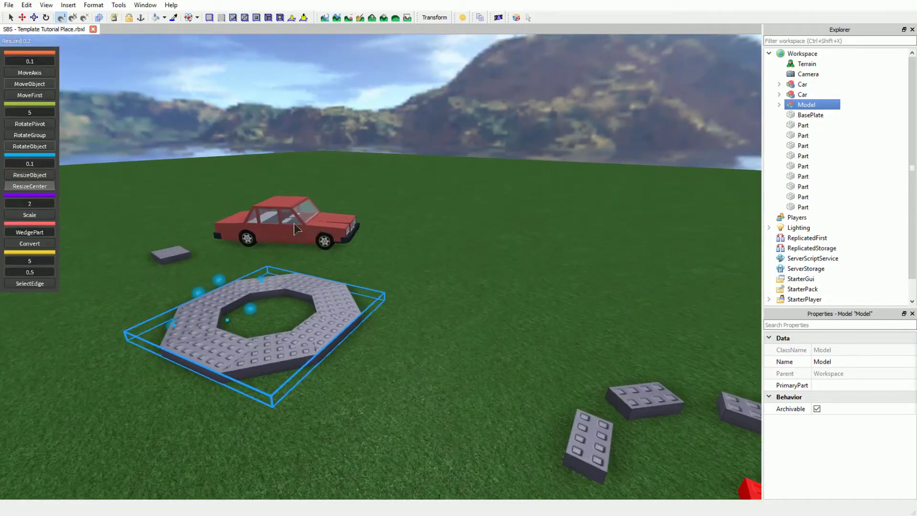
click(293, 221)
key(f)
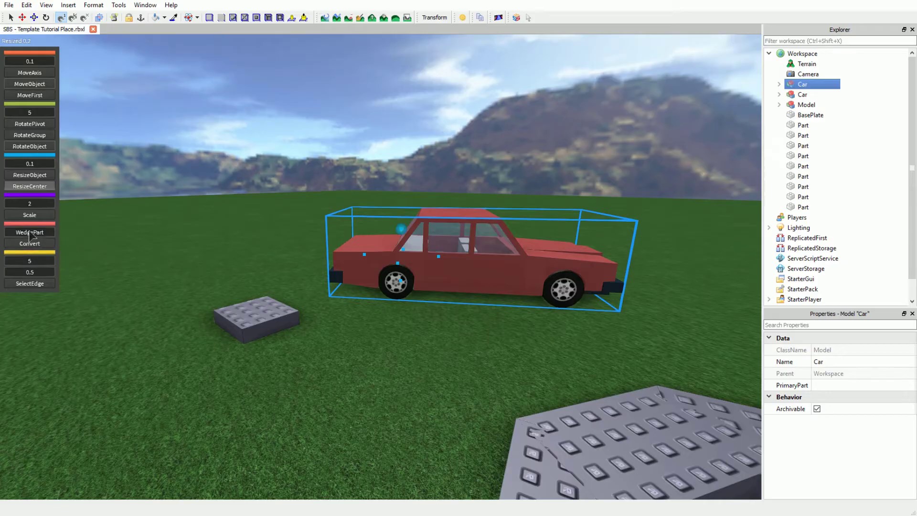
right_drag(228, 248, 228, 251)
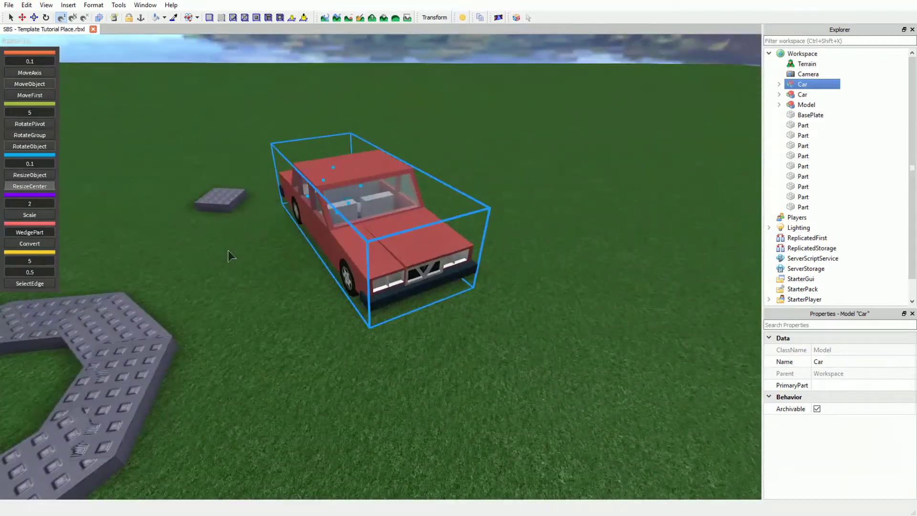
scroll(62, 215, down, 1)
click(30, 215)
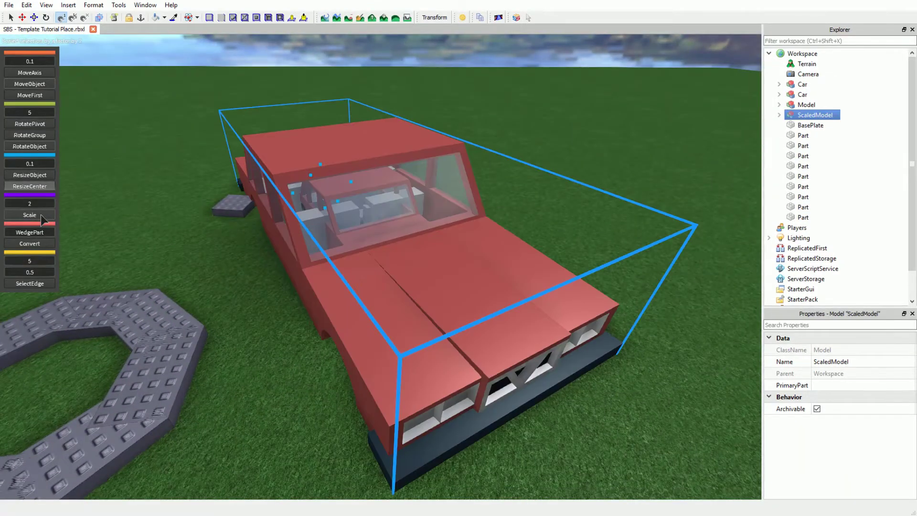
Raise the scaled car clear of the original car with MoveAxis.
right_drag(194, 241, 197, 236)
click(28, 74)
right_drag(375, 218, 374, 214)
scroll(374, 214, down, 2)
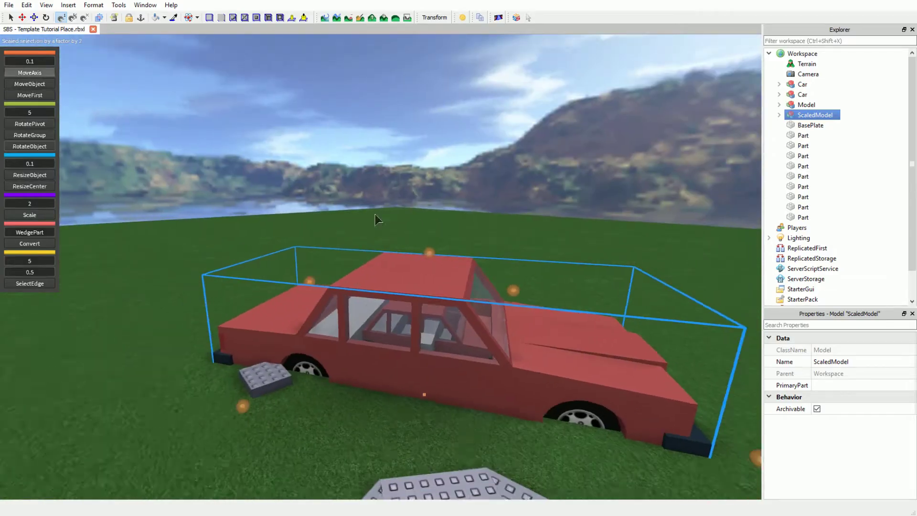
drag(429, 253, 416, 99)
right_drag(422, 122, 420, 129)
scroll(421, 129, down, 1)
Move the raised scaled car sideways, lower it to the ground and slide it about 23.6 until it stands beside the original car.
drag(439, 193, 275, 182)
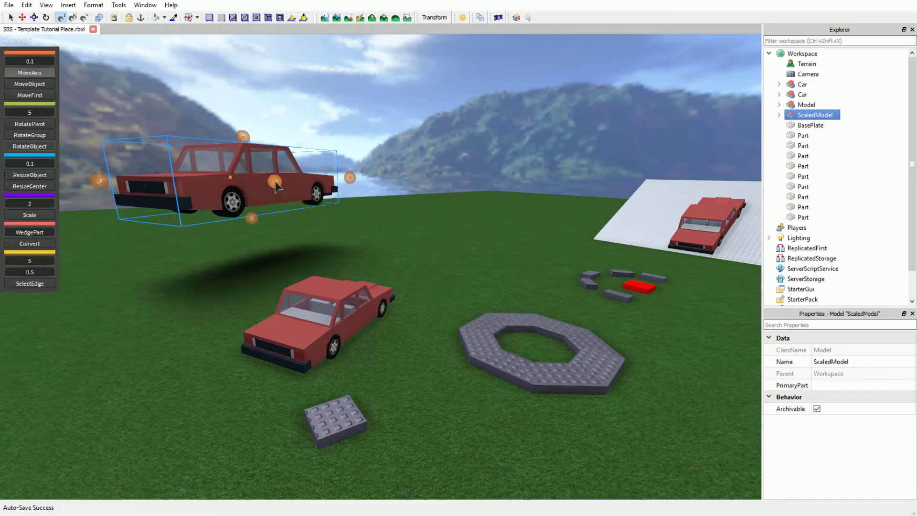
drag(248, 139, 249, 196)
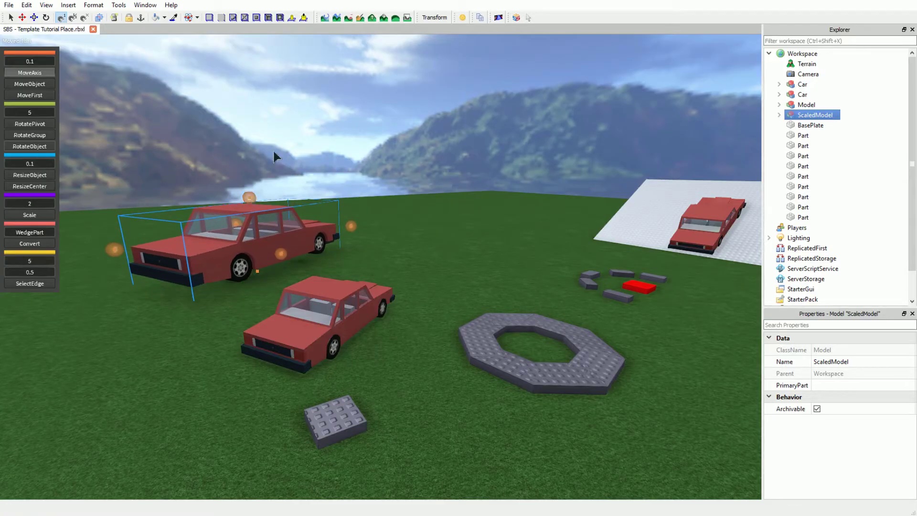
drag(281, 253, 344, 275)
click(345, 275)
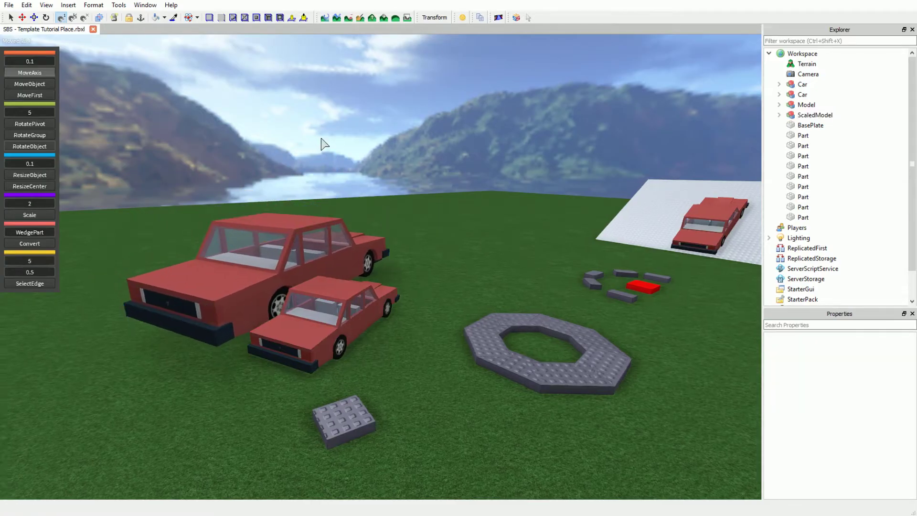
Compare the scaled car with the original-size car from several sides.
right_drag(321, 143, 329, 170)
click(286, 216)
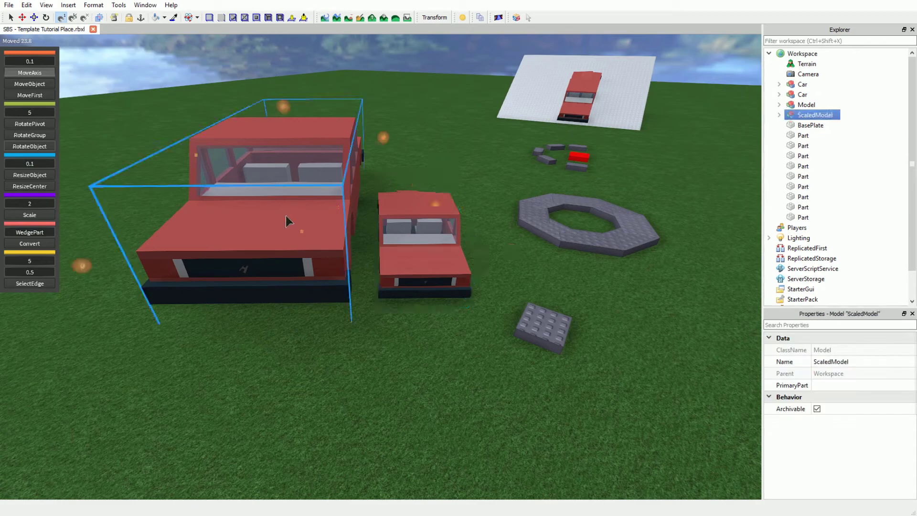
click(391, 228)
right_drag(391, 228, 382, 211)
click(335, 78)
right_drag(335, 78, 334, 77)
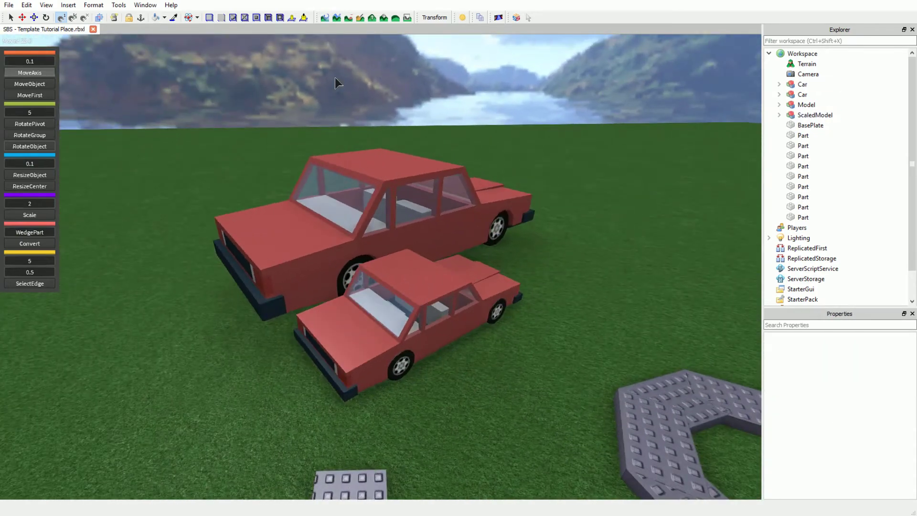
Increase the height of the single grey brick by 4.5 with ResizeObject.
right_drag(236, 276, 276, 296)
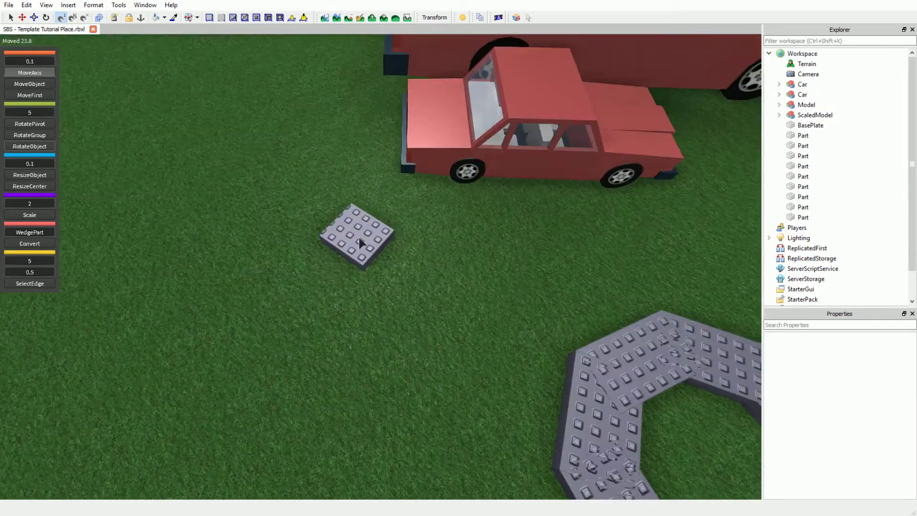
click(358, 236)
scroll(358, 236, up, 3)
right_drag(358, 236, 358, 236)
click(21, 176)
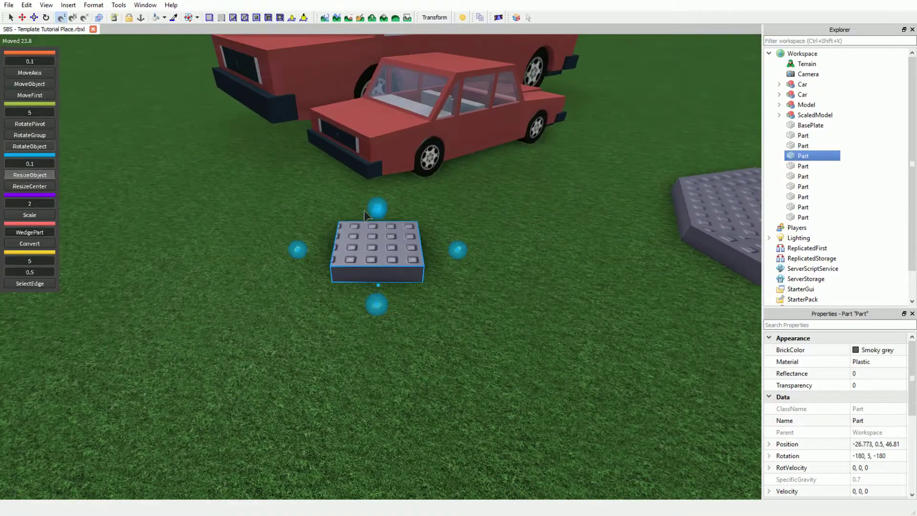
key(d)
drag(267, 209, 245, 102)
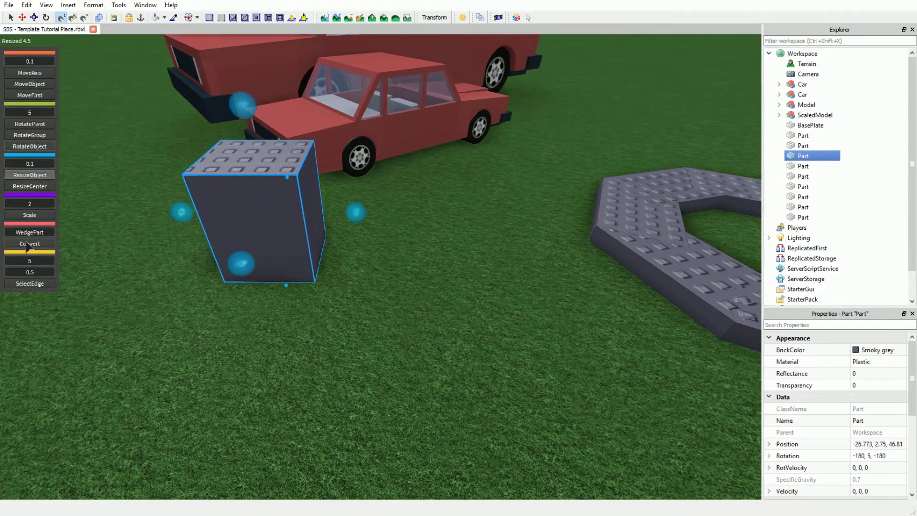
Convert the tall grey brick into a WedgePart and back into a Part, and clear the selection.
click(27, 245)
key(f)
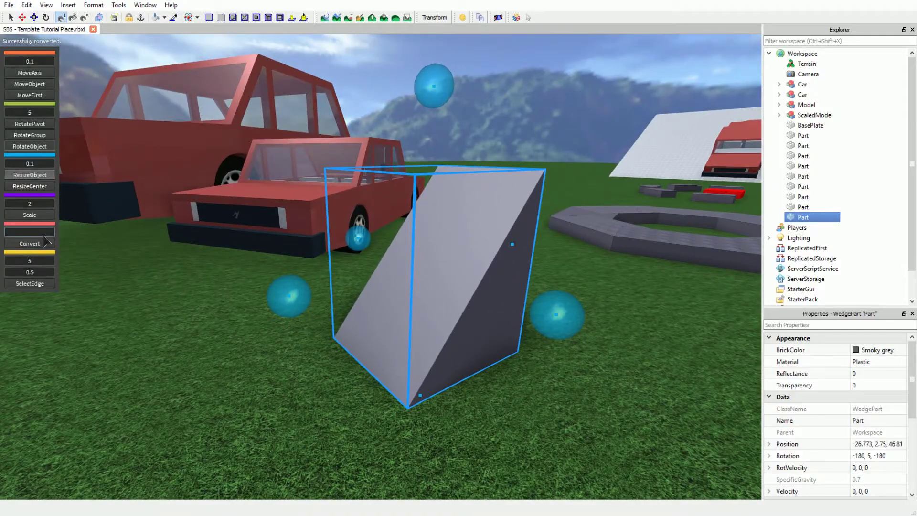
key(Return)
click(43, 242)
right_drag(609, 136, 600, 152)
scroll(600, 151, down, 4)
right_drag(562, 105, 554, 102)
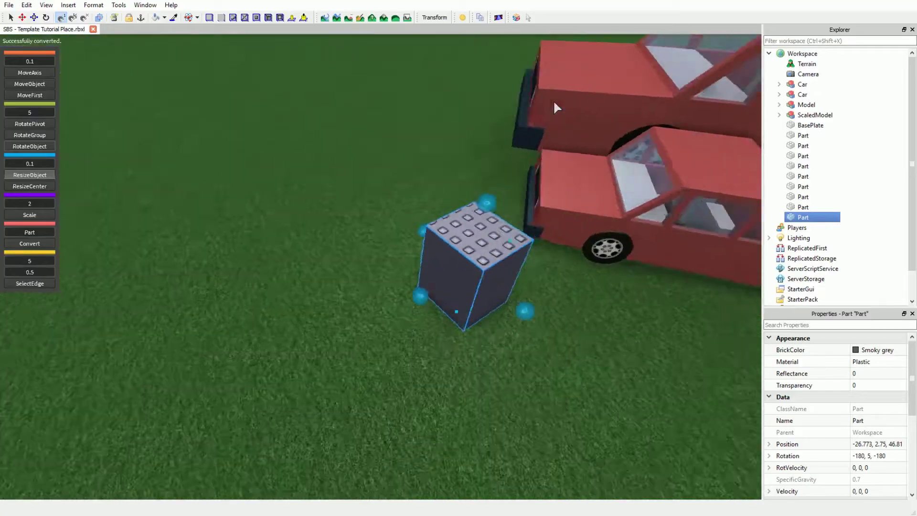
scroll(554, 102, down, 3)
click(376, 123)
right_drag(376, 122, 374, 124)
scroll(374, 124, up, 1)
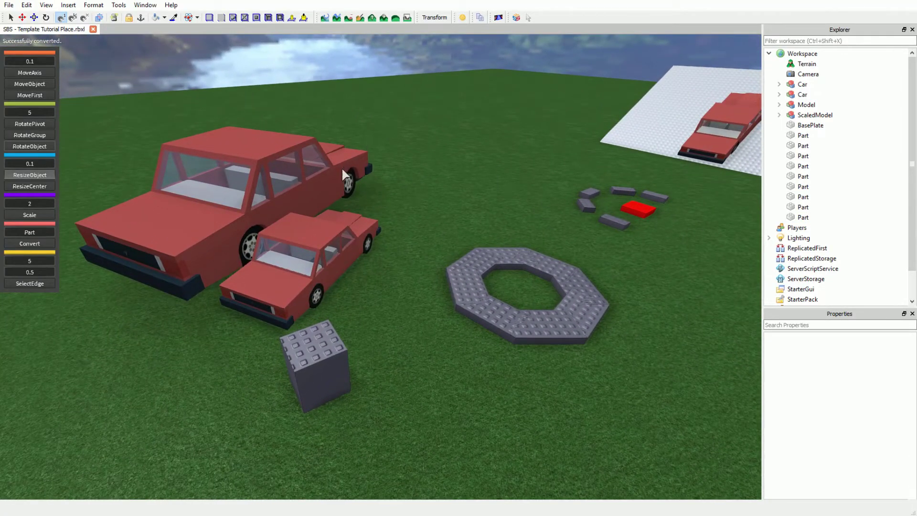
Select the scaled car and scope into the Car model nested inside it.
right_drag(342, 169, 342, 167)
click(398, 244)
scroll(398, 244, up, 1)
right_drag(398, 247, 398, 247)
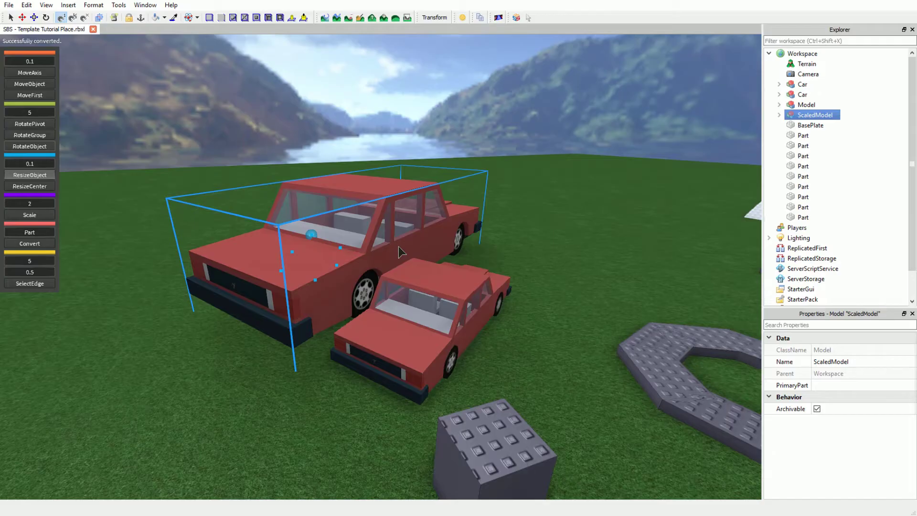
right_drag(398, 247, 399, 246)
key(w)
key(d)
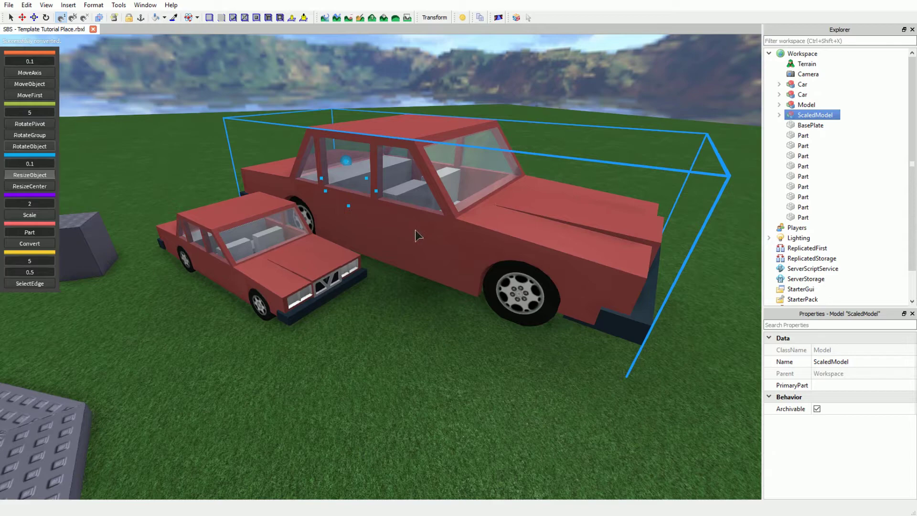
double_click(415, 231)
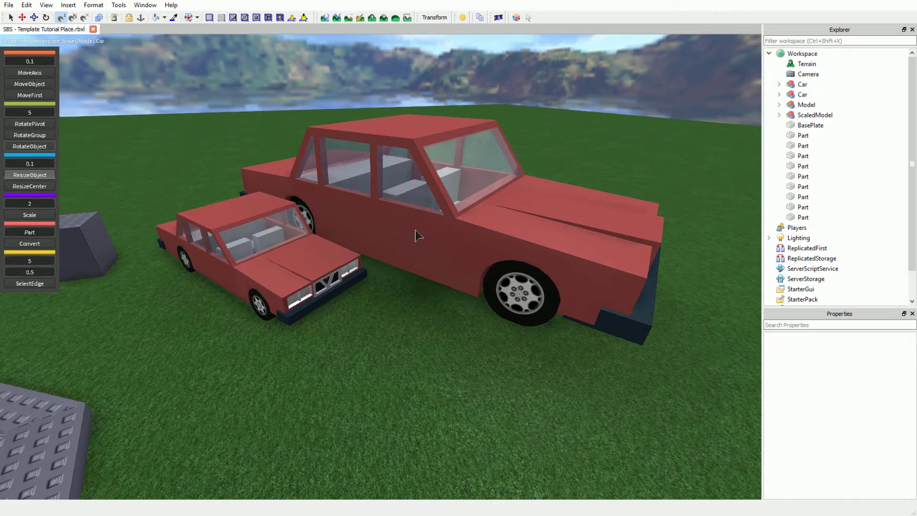
Select the individual door part Door2 inside the scaled car and clear the selection.
click(428, 214)
scroll(428, 216, up, 5)
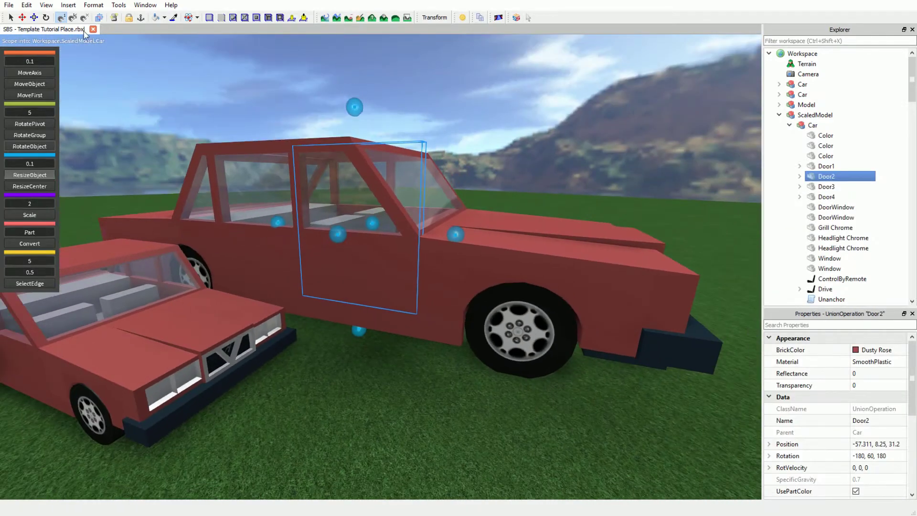
click(533, 208)
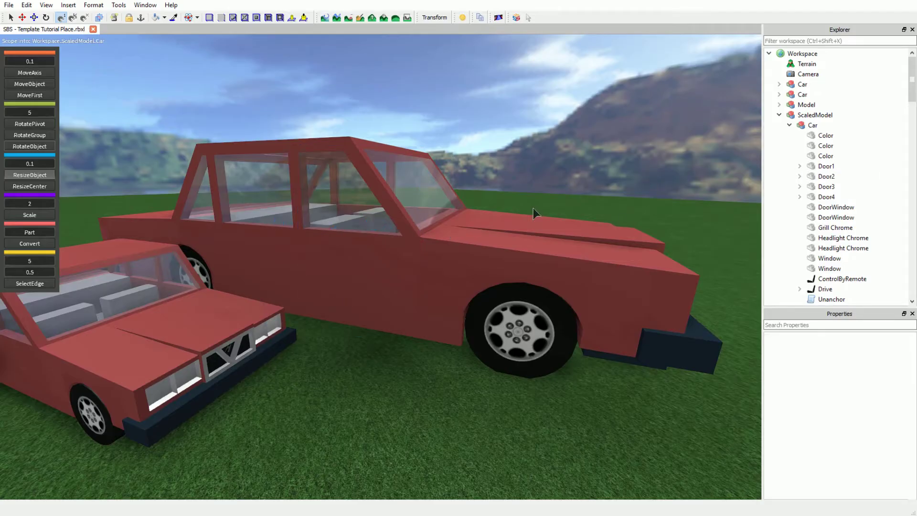
Select individual parts of the scaled car one at a time, including the doors Door4 and Door2.
click(330, 277)
click(267, 265)
click(163, 347)
click(323, 266)
click(256, 260)
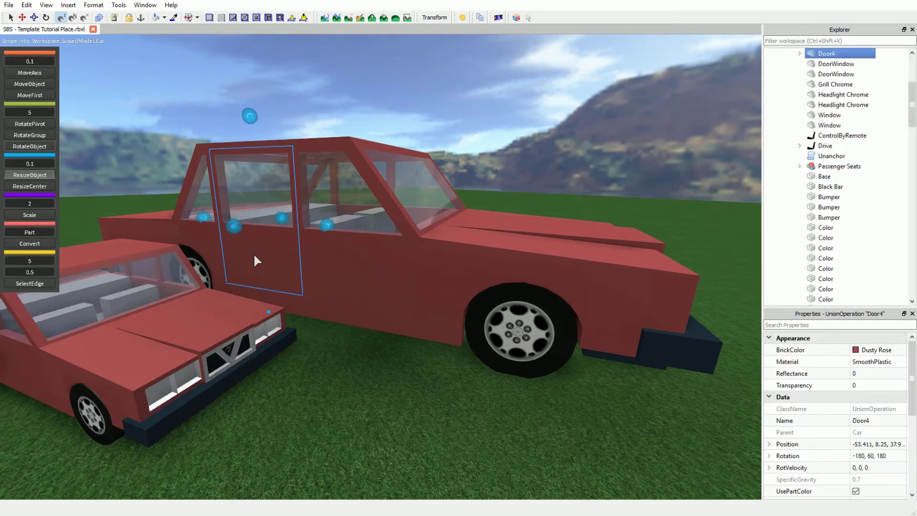
click(482, 274)
click(201, 337)
click(260, 232)
click(146, 270)
click(391, 257)
scroll(399, 252, up, 1)
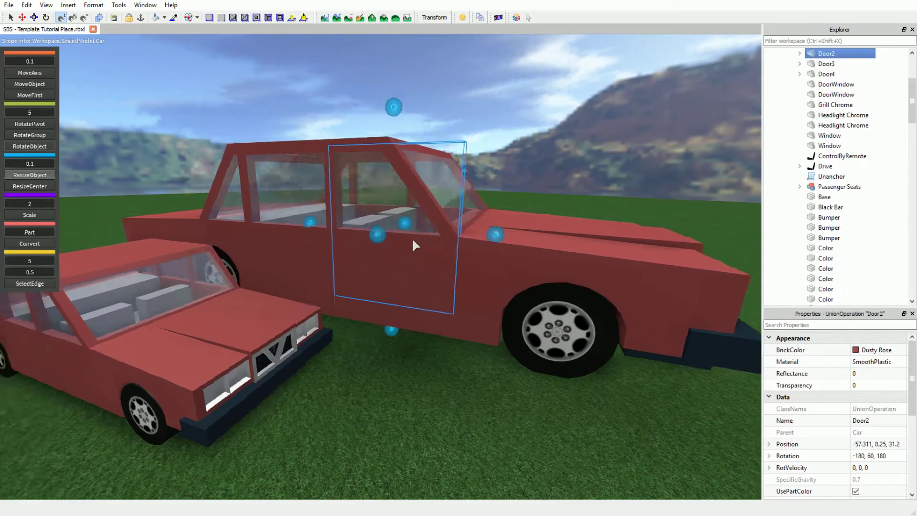
Scope out of the scaled car, scope back into ScaledModel and select its nested Car model.
right_drag(399, 252, 470, 169)
double_click(471, 169)
click(446, 133)
right_drag(446, 133, 420, 139)
key(d)
double_click(407, 322)
click(333, 345)
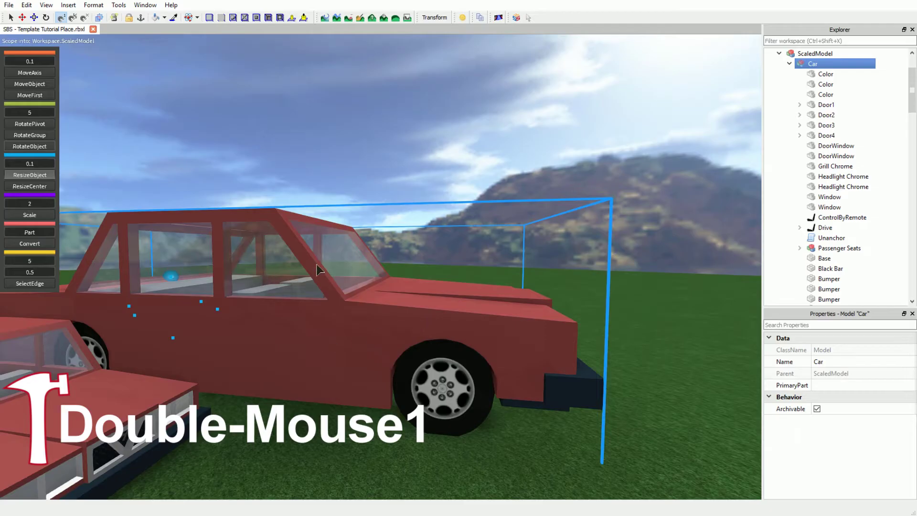
Scope out again, scope through ScaledModel into its nested Car and select the body panel behind the front wheel.
double_click(456, 115)
right_drag(456, 115, 451, 116)
key(d)
double_click(538, 303)
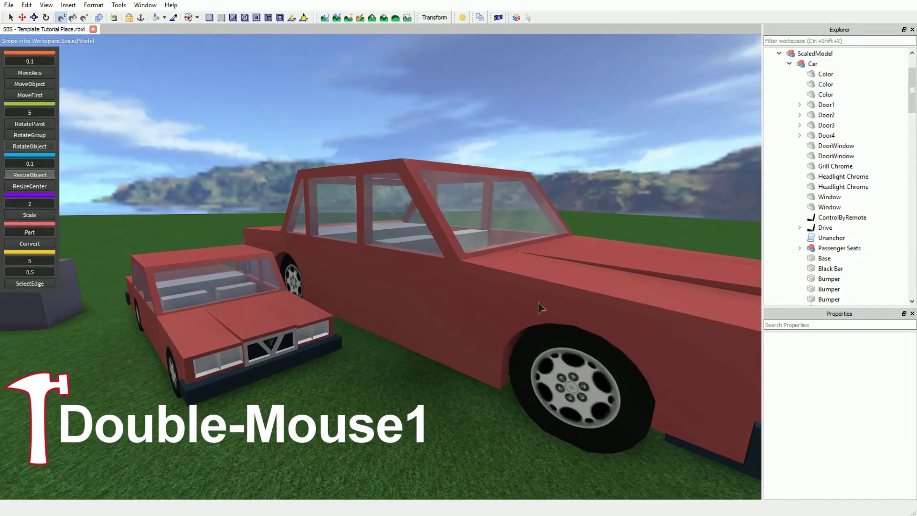
double_click(538, 307)
click(497, 289)
right_drag(500, 280, 529, 279)
key(a)
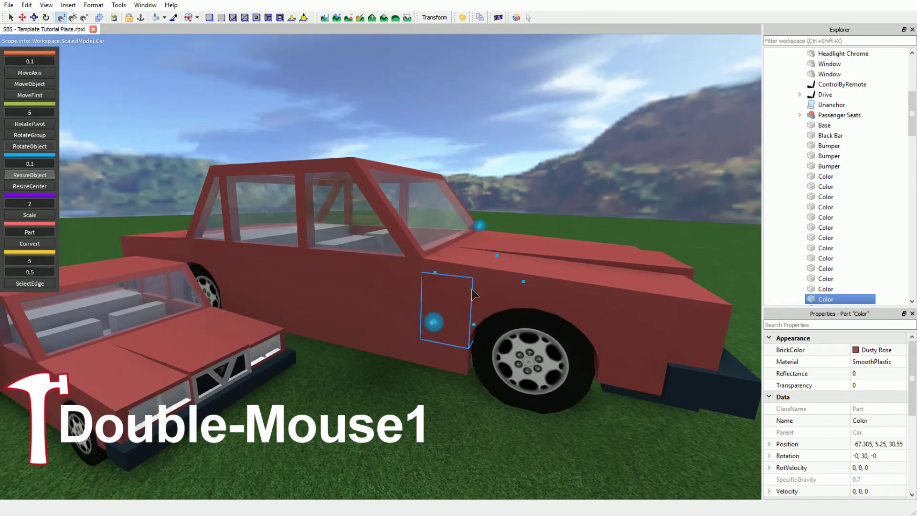
Select further individual parts of the scaled car one at a time, including the hood wedge and a rear side window.
click(526, 293)
click(423, 325)
click(668, 286)
click(550, 291)
click(466, 247)
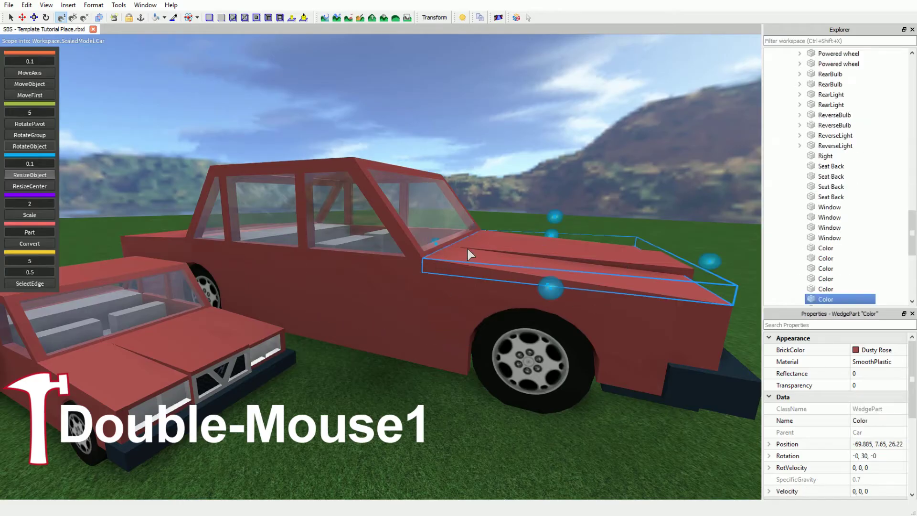
click(408, 257)
click(512, 242)
click(344, 182)
key(a)
key(s)
click(385, 211)
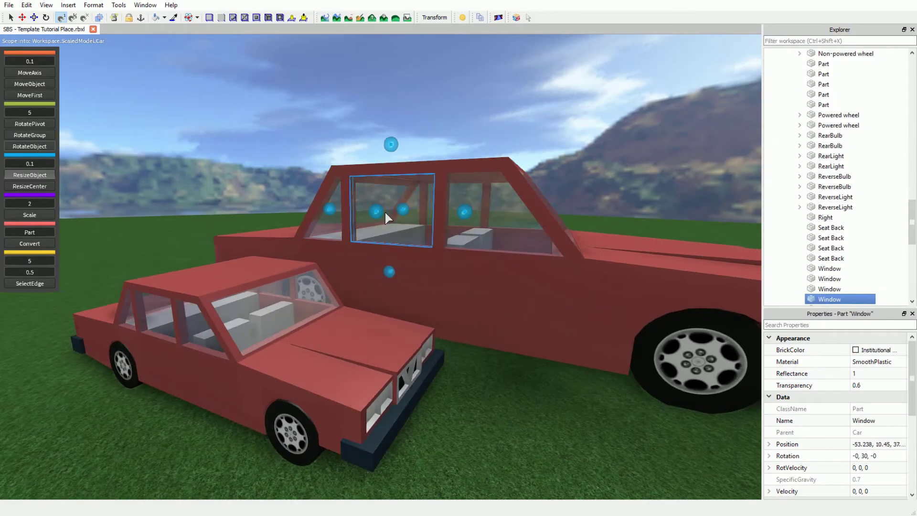
Scope out of the nested Car all the way to the Workspace and clear the selection.
key(d)
double_click(220, 323)
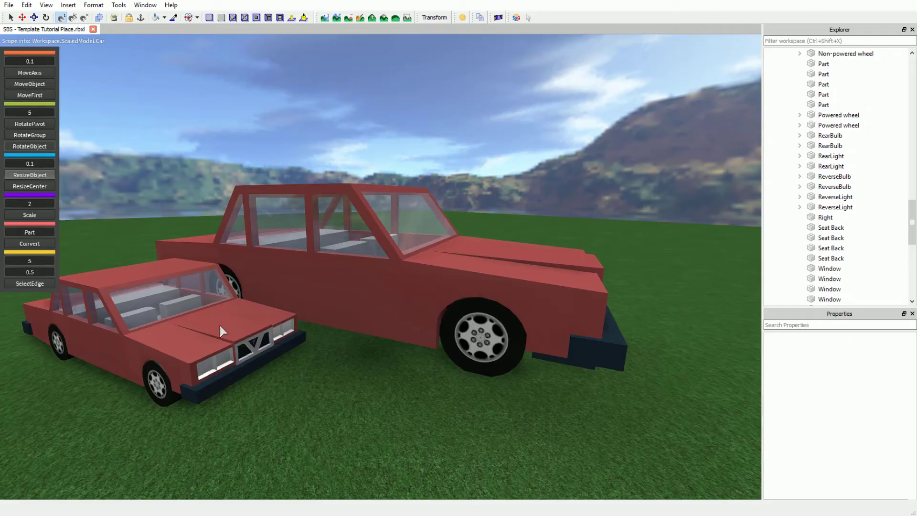
double_click(220, 325)
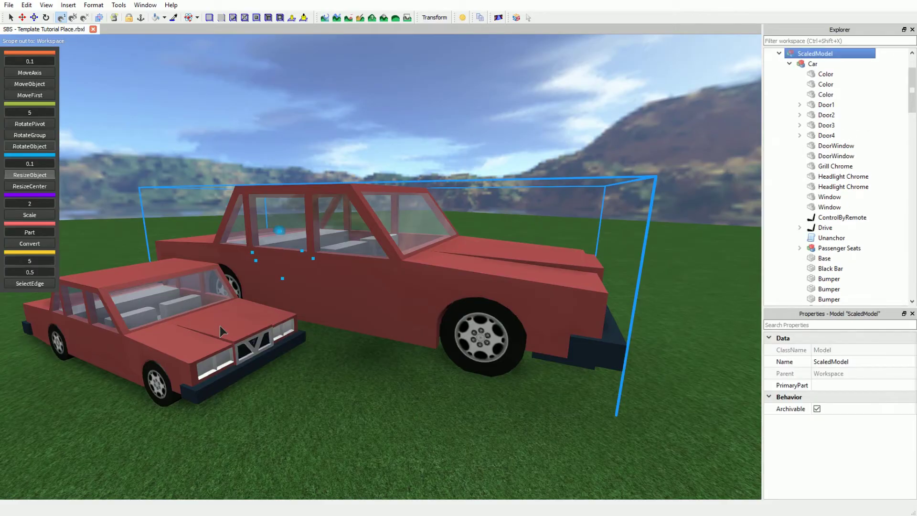
double_click(172, 324)
shift+double_click(168, 175)
click(168, 175)
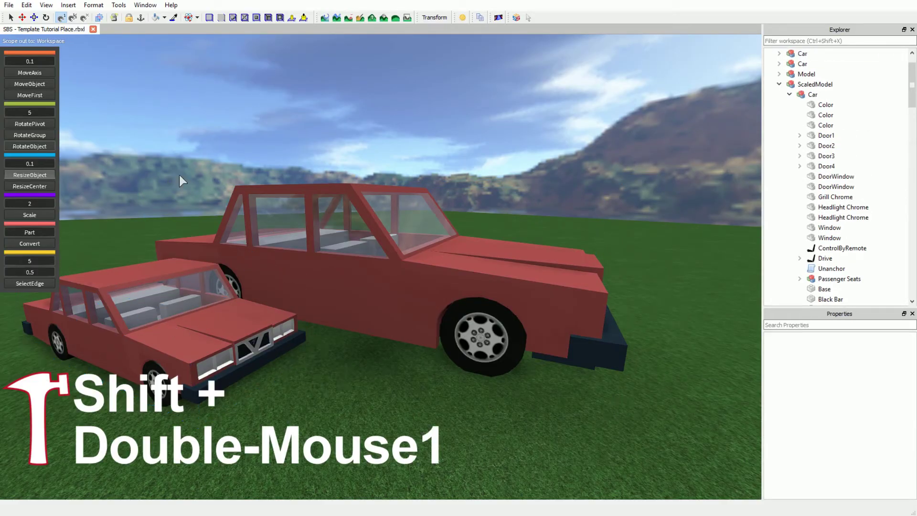
Jump the scope directly into the scaled car's nested parts and into the brick ring's Model.
key(w)
right_drag(179, 174, 366, 267)
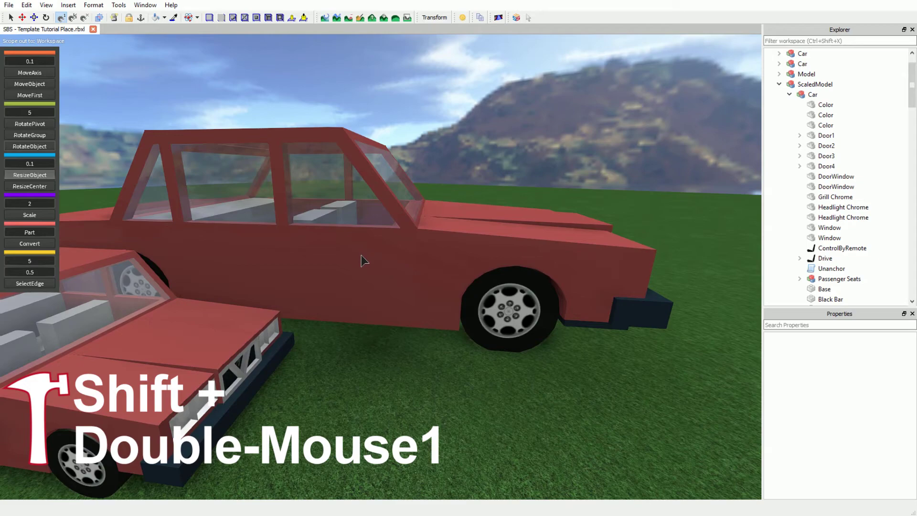
shift+double_click(363, 266)
key(d)
right_drag(362, 266, 362, 261)
key(d)
shift+double_click(362, 262)
key(a)
click(366, 162)
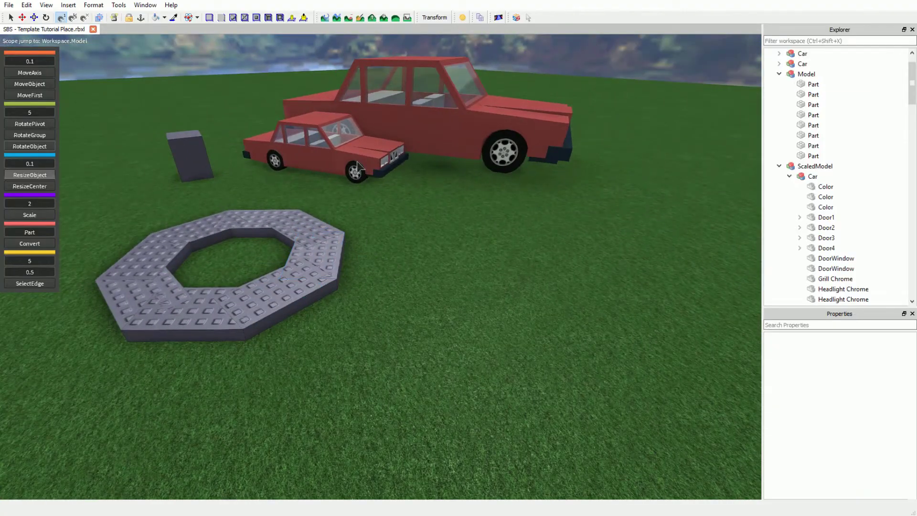
Jump the scope into the small car with its hood wedge selected, and clear the selection.
click(203, 158)
ctrl+click(391, 156)
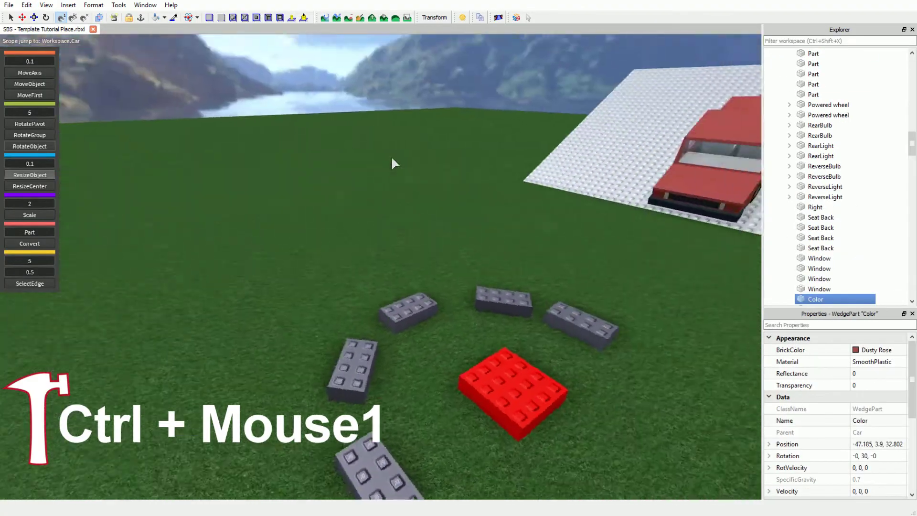
key(f)
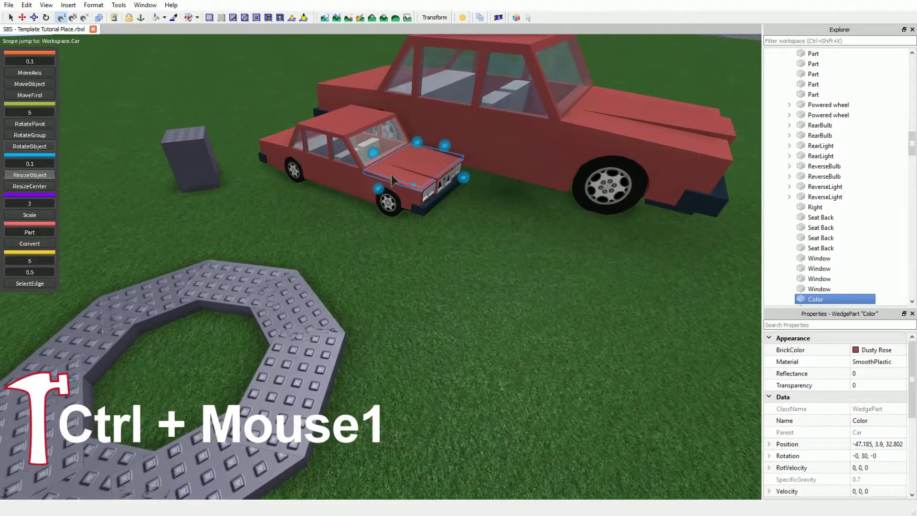
key(Escape)
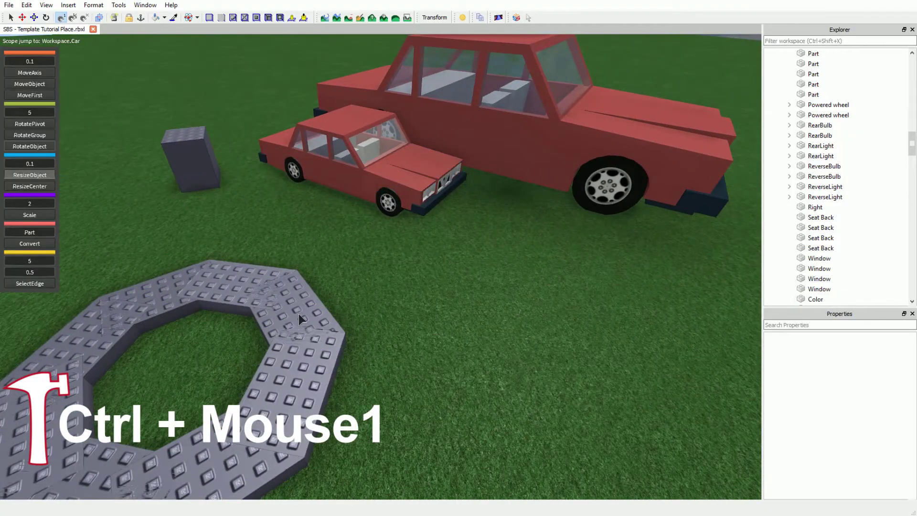
Select the small car, the brick ring, the tall grey brick and the scaled car together at Workspace scope.
ctrl+click(299, 313)
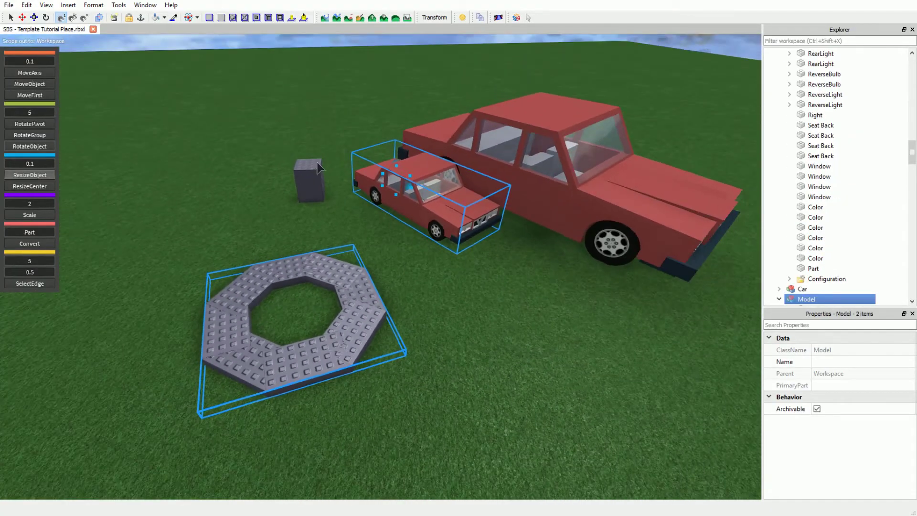
ctrl+click(321, 164)
ctrl+click(458, 144)
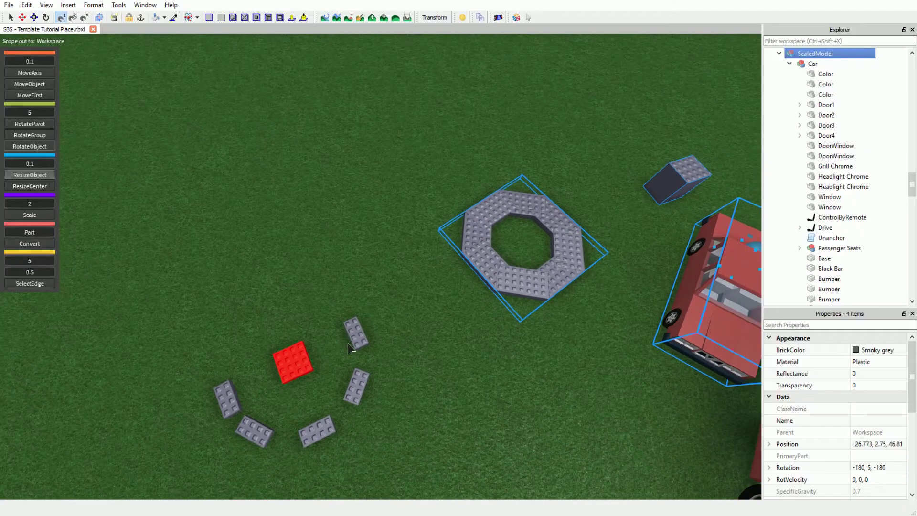
Add the loose grey bricks and the red brick they surround to the multiple selection.
ctrl+click(350, 383)
ctrl+click(350, 383)
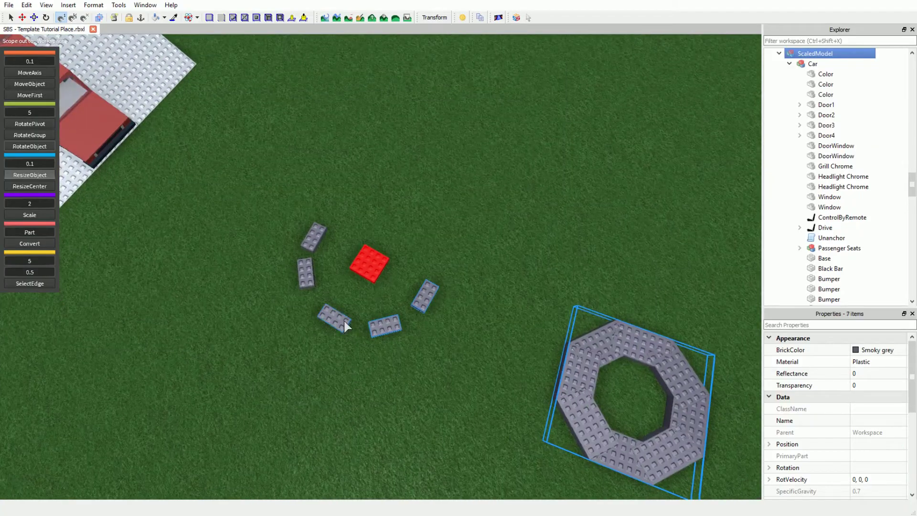
ctrl+click(305, 274)
ctrl+click(313, 236)
ctrl+click(360, 249)
ctrl+click(263, 231)
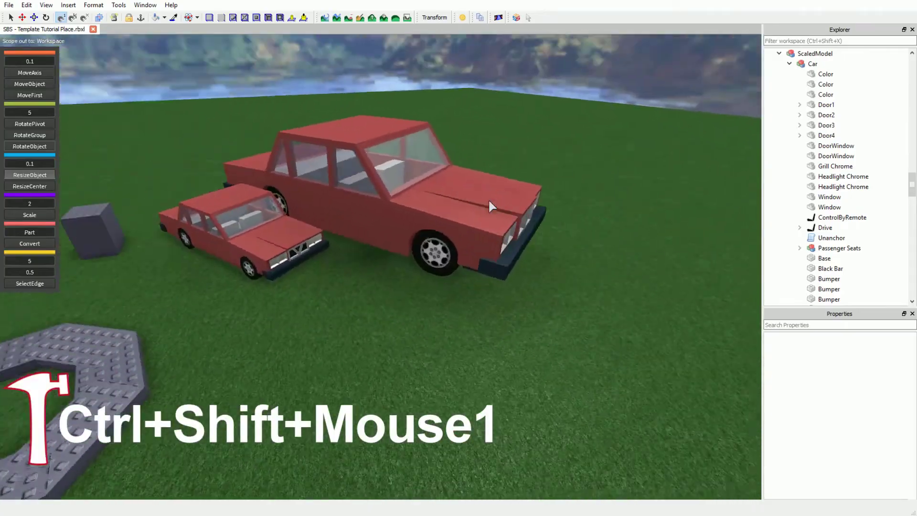
Paint a selection of individual parts across the scaled car, the small car, the grey brick and the brick ring.
right_drag(451, 242, 451, 241)
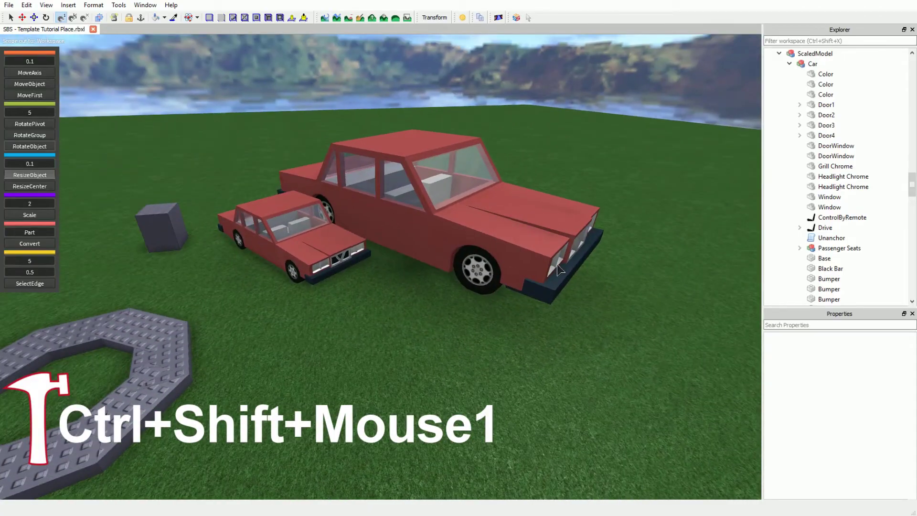
mouse_move(563, 252)
ctrl+shift+mouse_down()
mouse_move(546, 231)
mouse_move(410, 229)
mouse_move(334, 248)
mouse_move(241, 242)
mouse_move(207, 308)
mouse_move(170, 298)
mouse_move(113, 318)
ctrl+shift+mouse_up()
key(s)
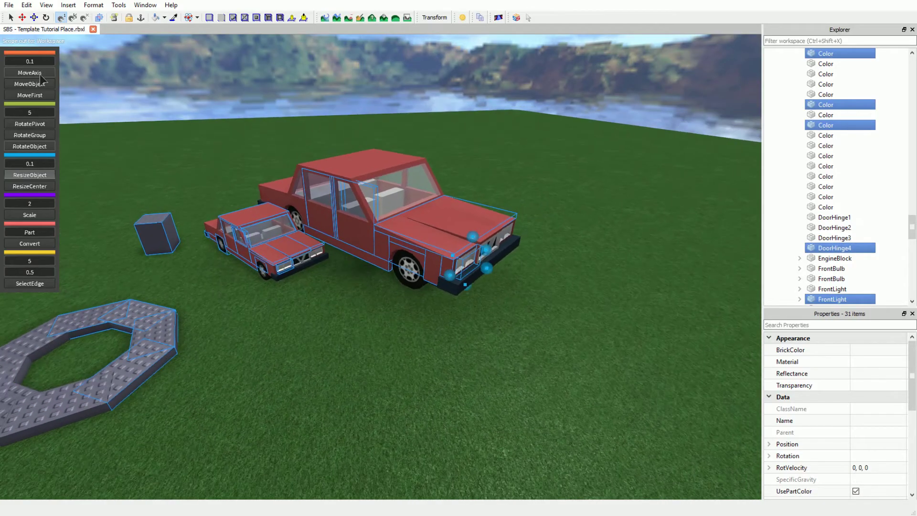
Move the painted selection of parts by 0.1 with MoveAxis and clear the selection.
click(36, 73)
right_drag(339, 174, 339, 173)
scroll(198, 277, down, 2)
mouse_move(195, 266)
mouse_down()
mouse_move(199, 247)
mouse_move(199, 275)
mouse_move(202, 260)
mouse_up()
click(407, 188)
scroll(447, 312, up, 3)
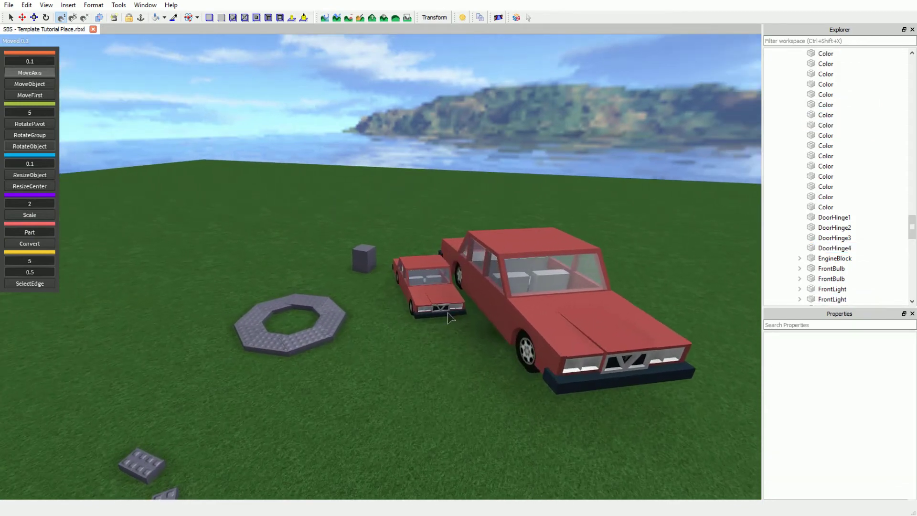
Select the whole scaled car at Workspace scope, clone it and move the clone sideways along one axis.
double_click(569, 295)
right_drag(569, 293, 603, 209)
key(d)
key(shift+c)
key(d)
key(w)
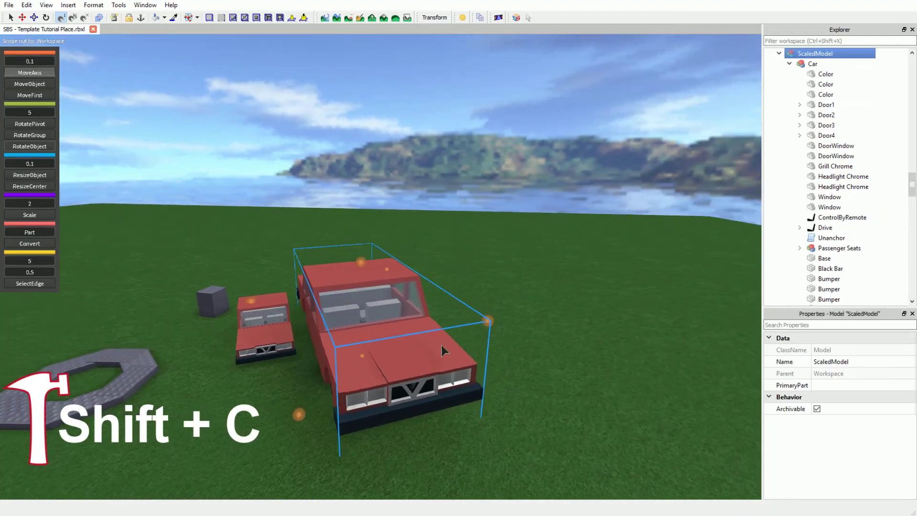
drag(476, 328, 716, 353)
Clone the moved scaled car once more and place the new copy further along the row.
right_drag(716, 353, 729, 357)
key(a)
key(shift+c)
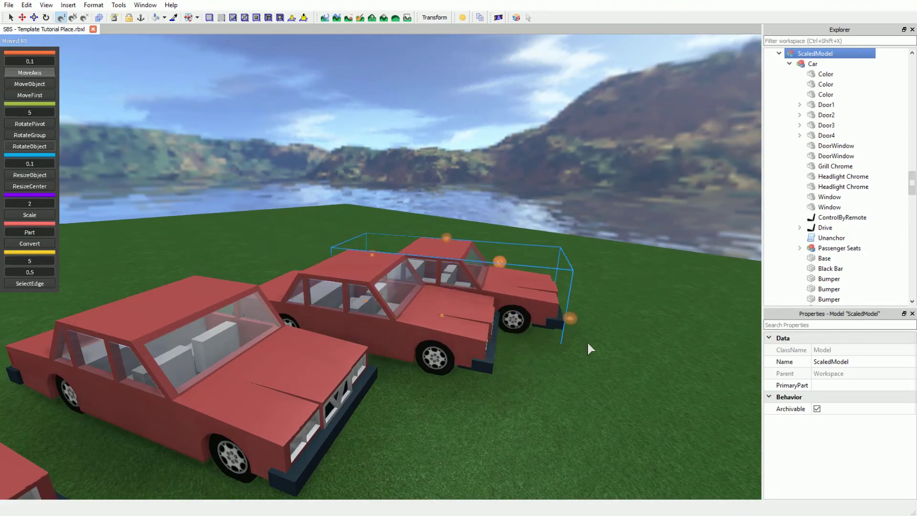